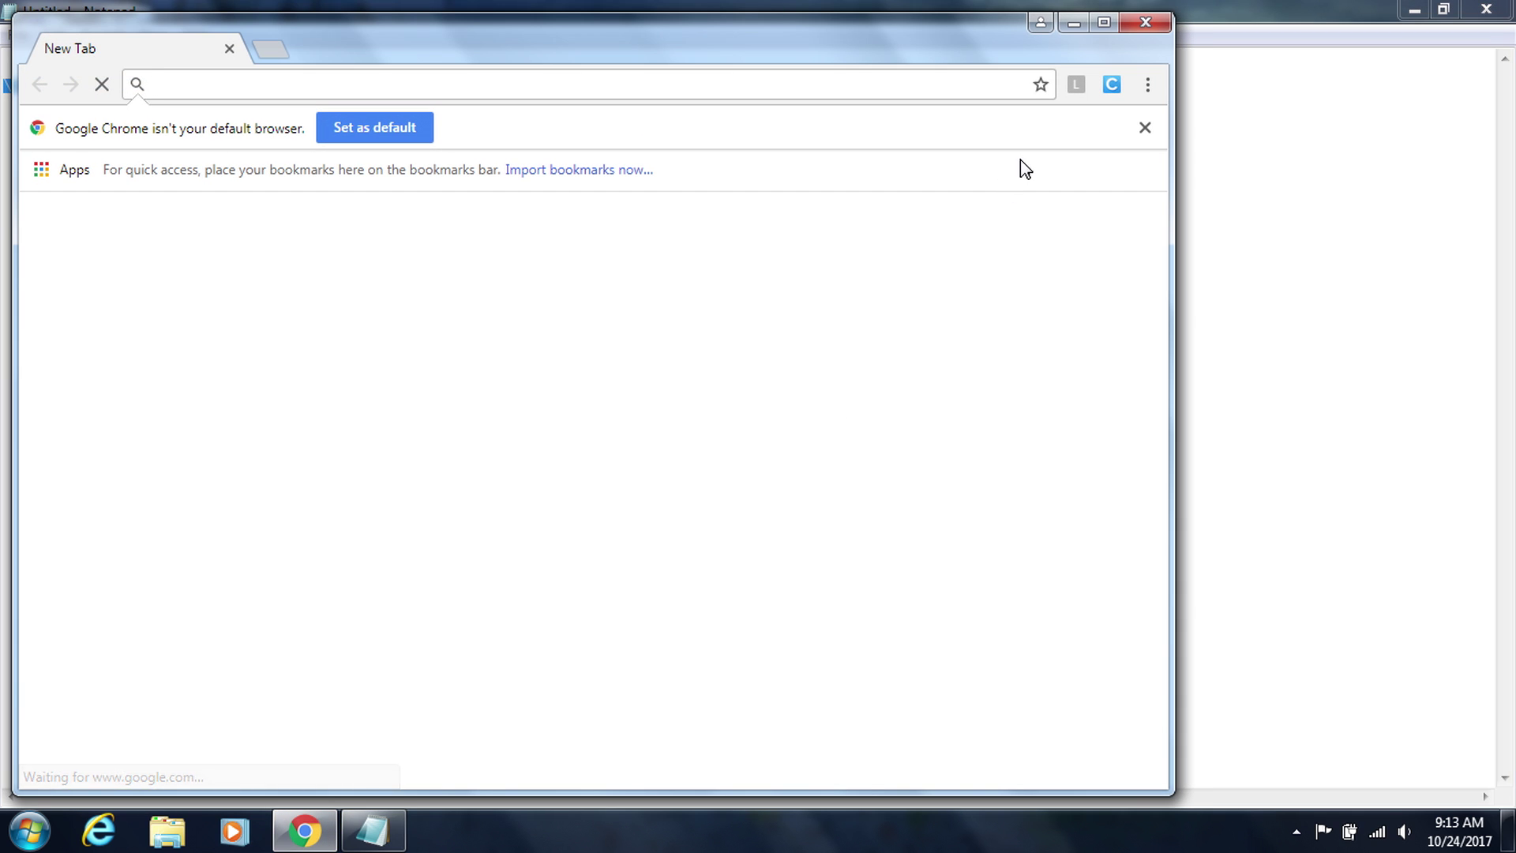
- Maximize the Google Chrome window so the blank new tab fills the screen
left_click(1103, 27)
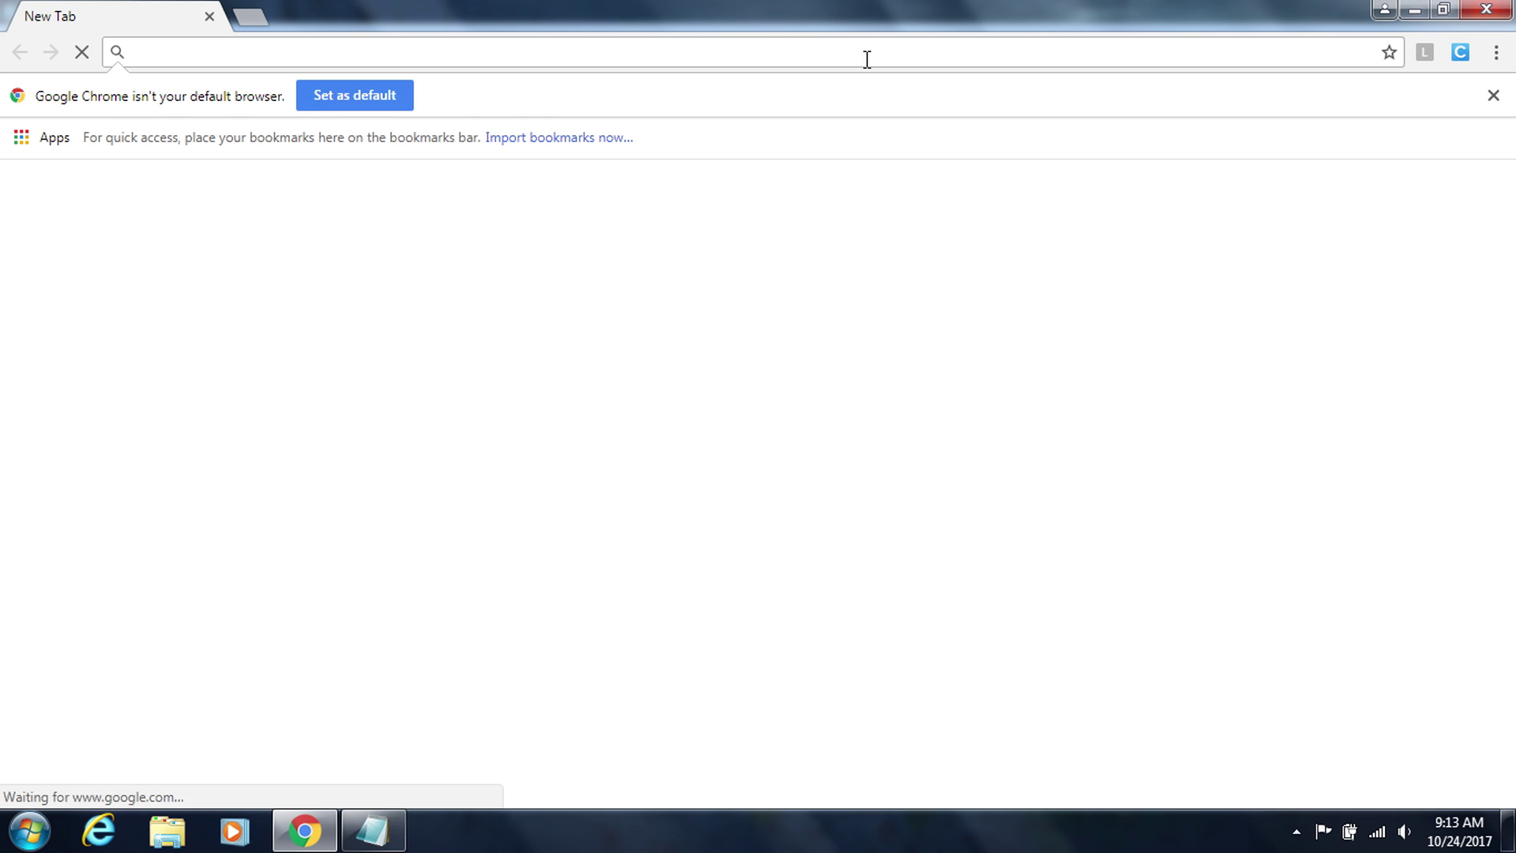
- Go to \\a0040sinstalls\installs\freeware\cisco jabber\ in Chrome to list the share's files
type("\\\\a0040sinstalls\\installs\\freeware\\cisco jabber\\")
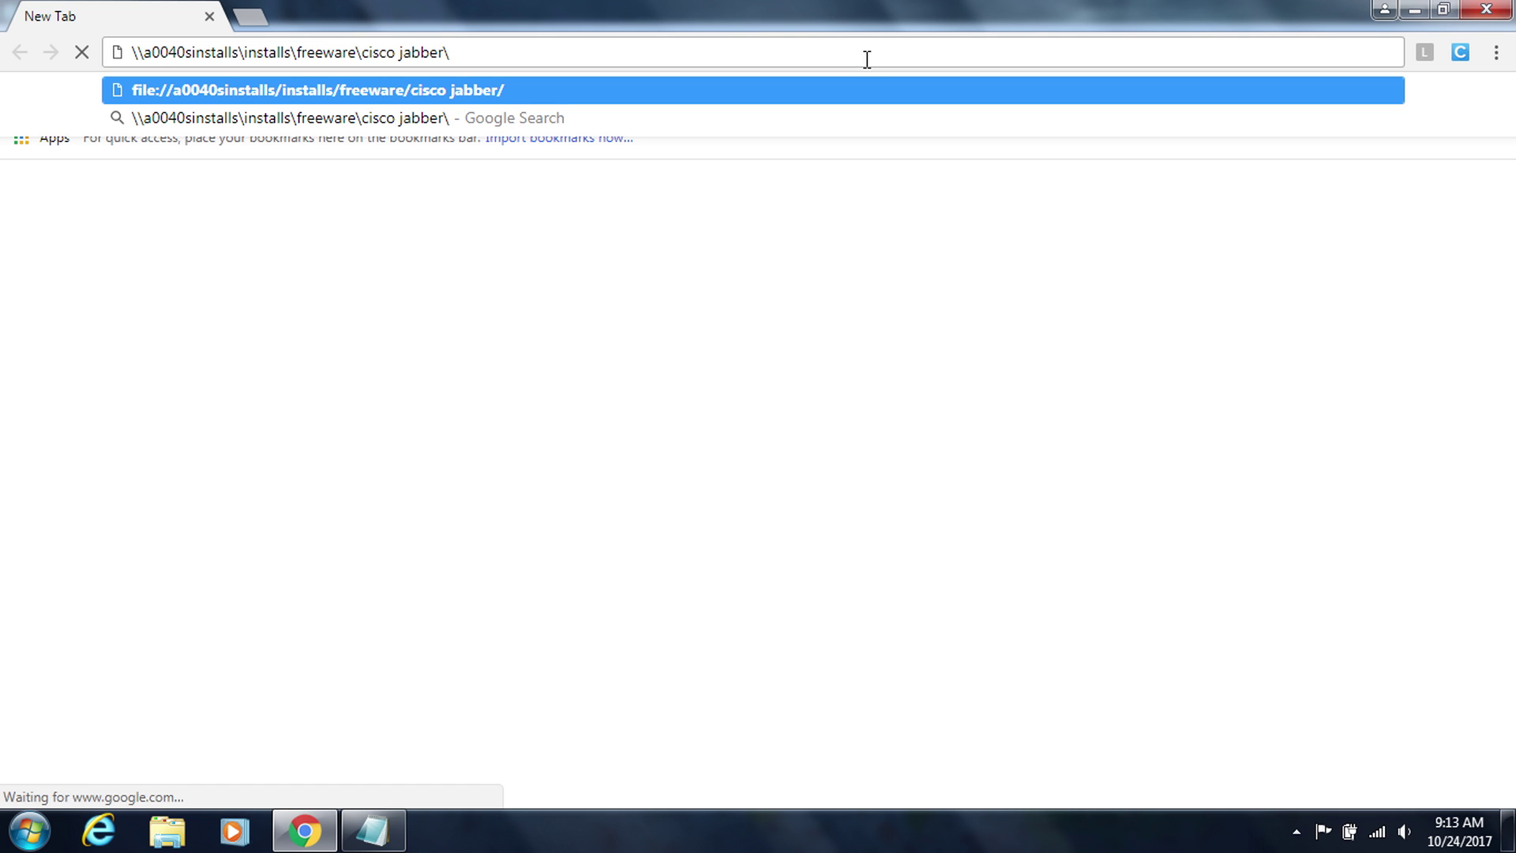
key("Return")
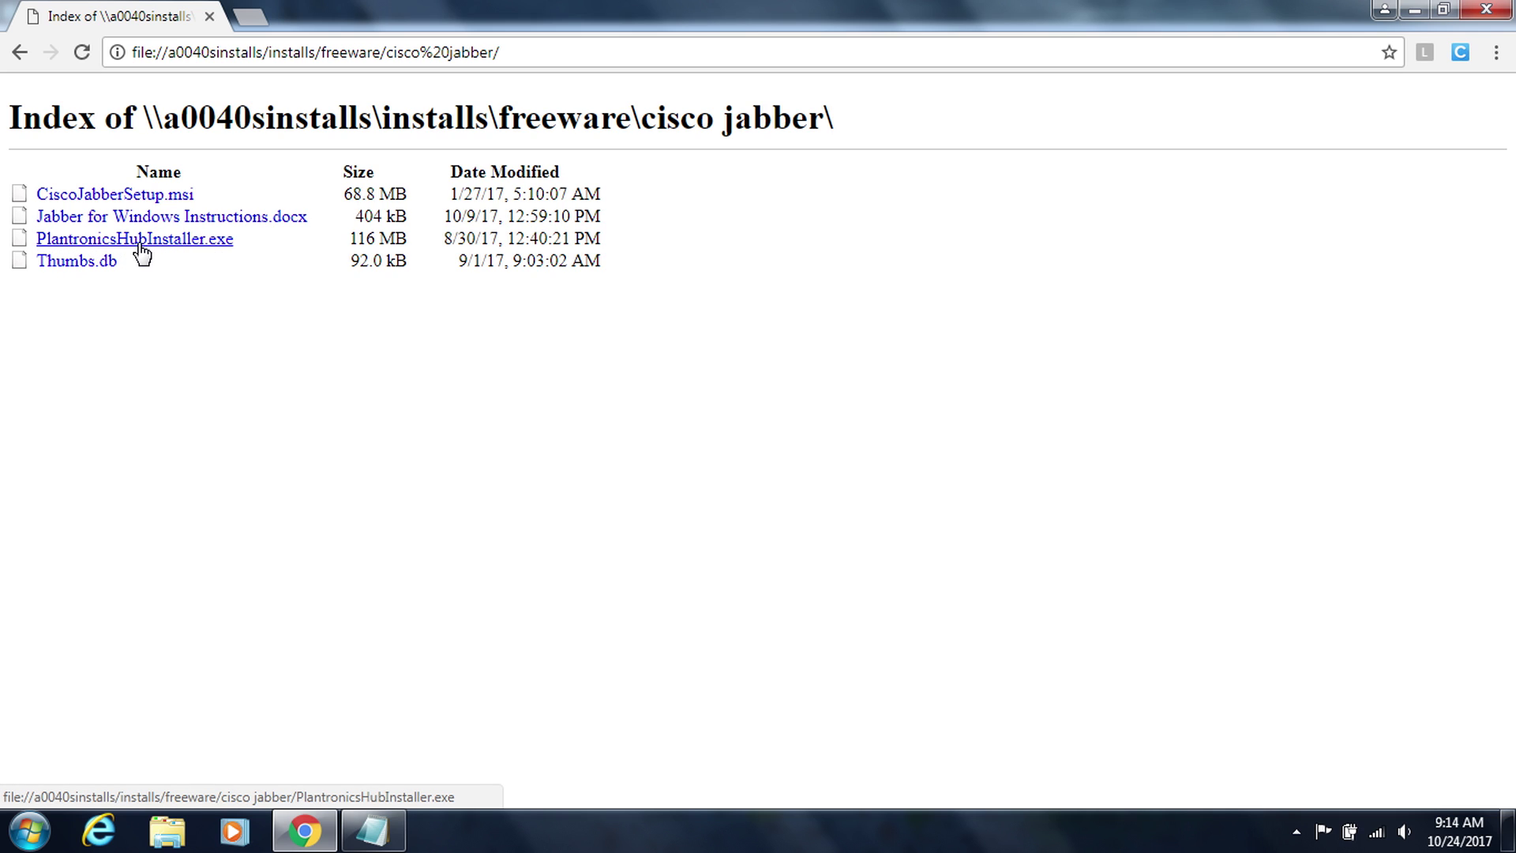
- Download PlantronicsHubInstaller.exe, keep it despite the warning, and run it
left_click(166, 251)
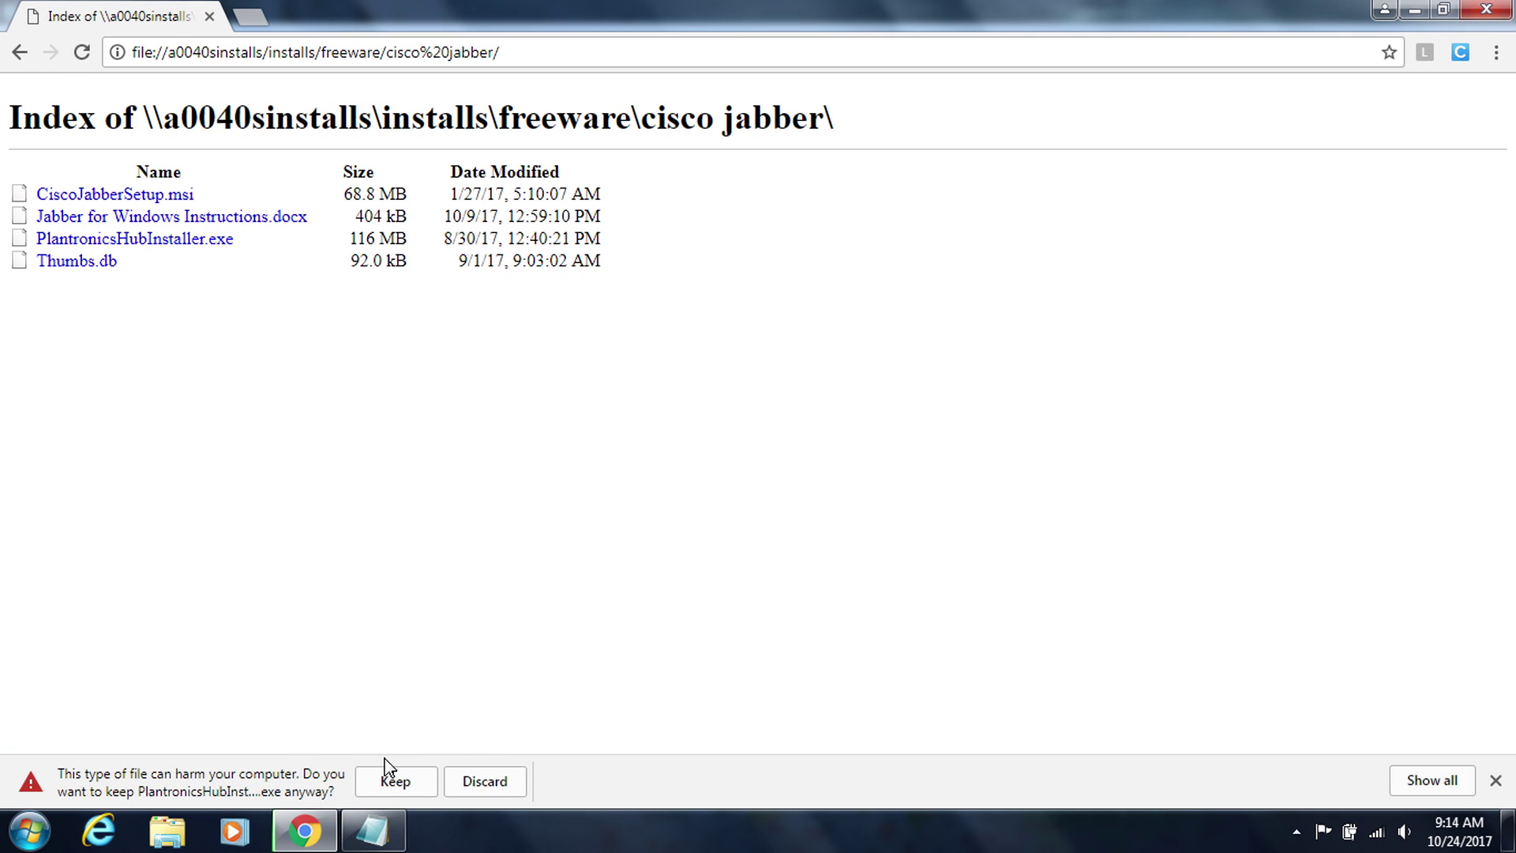
left_click(389, 782)
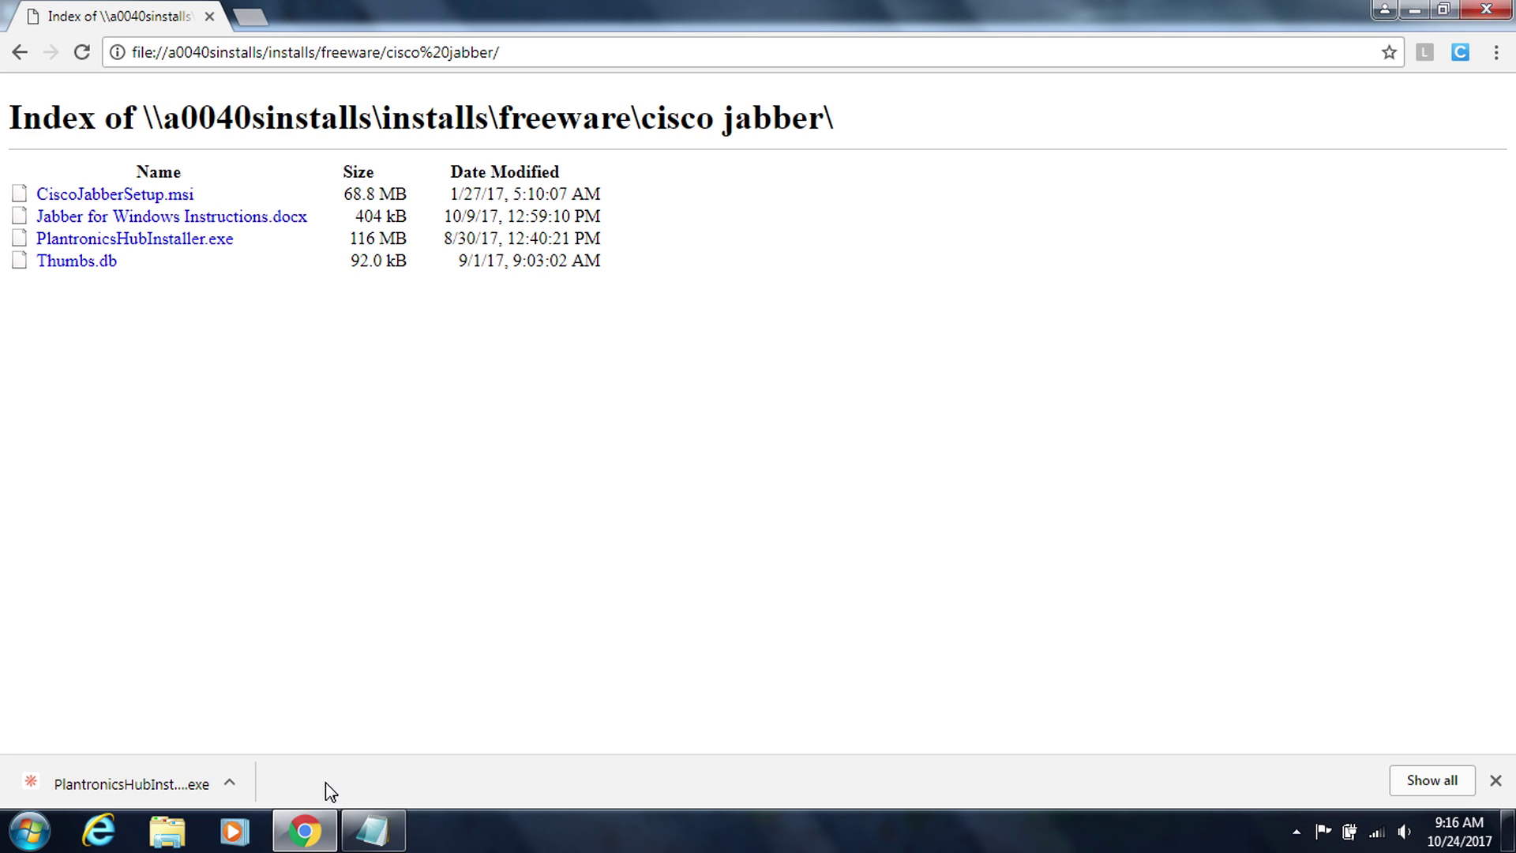
left_click(113, 782)
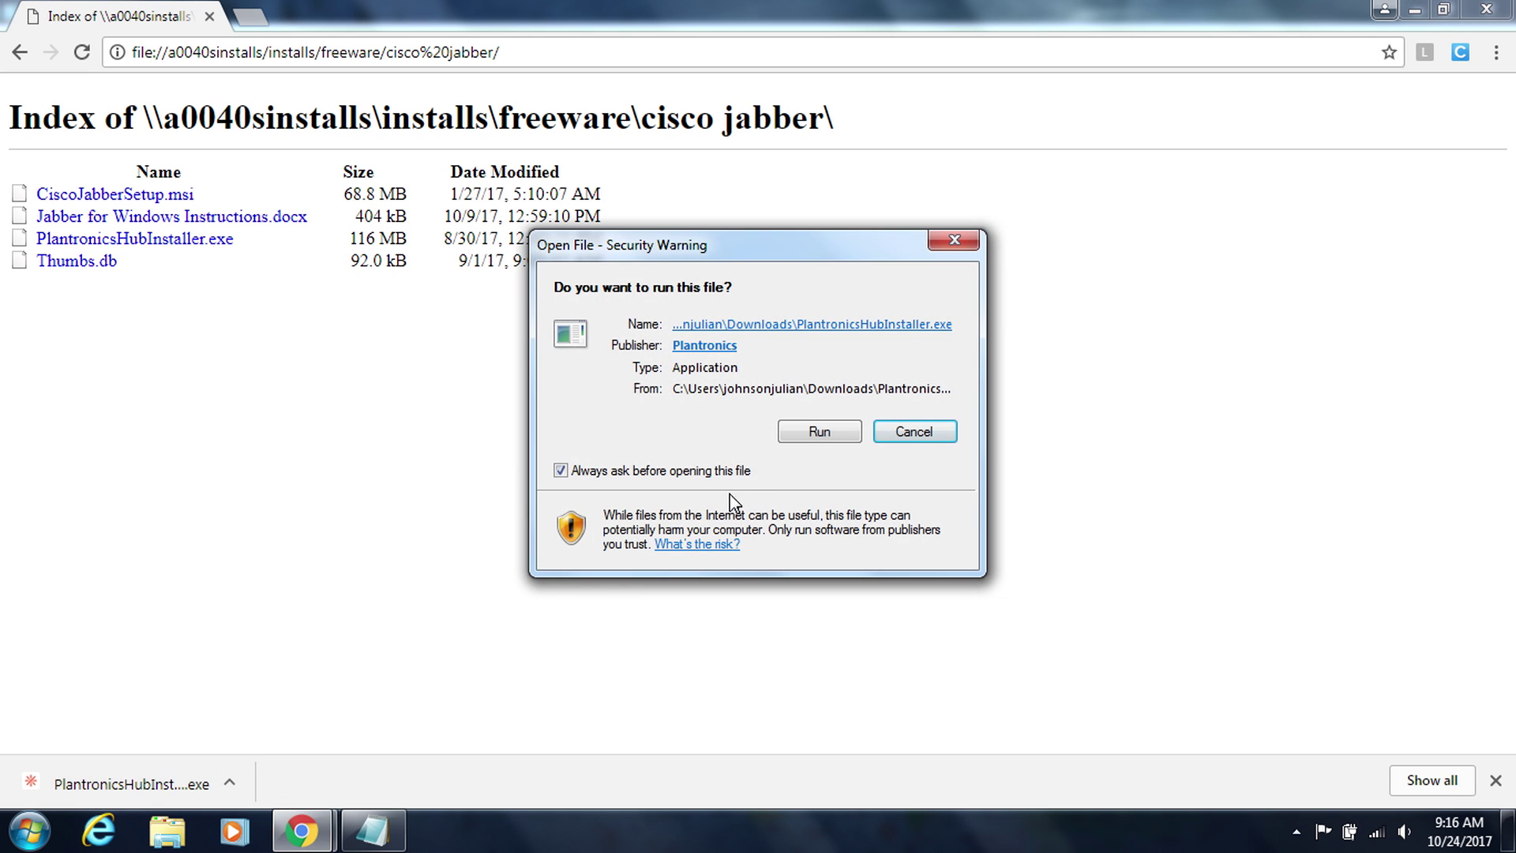
left_click(821, 435)
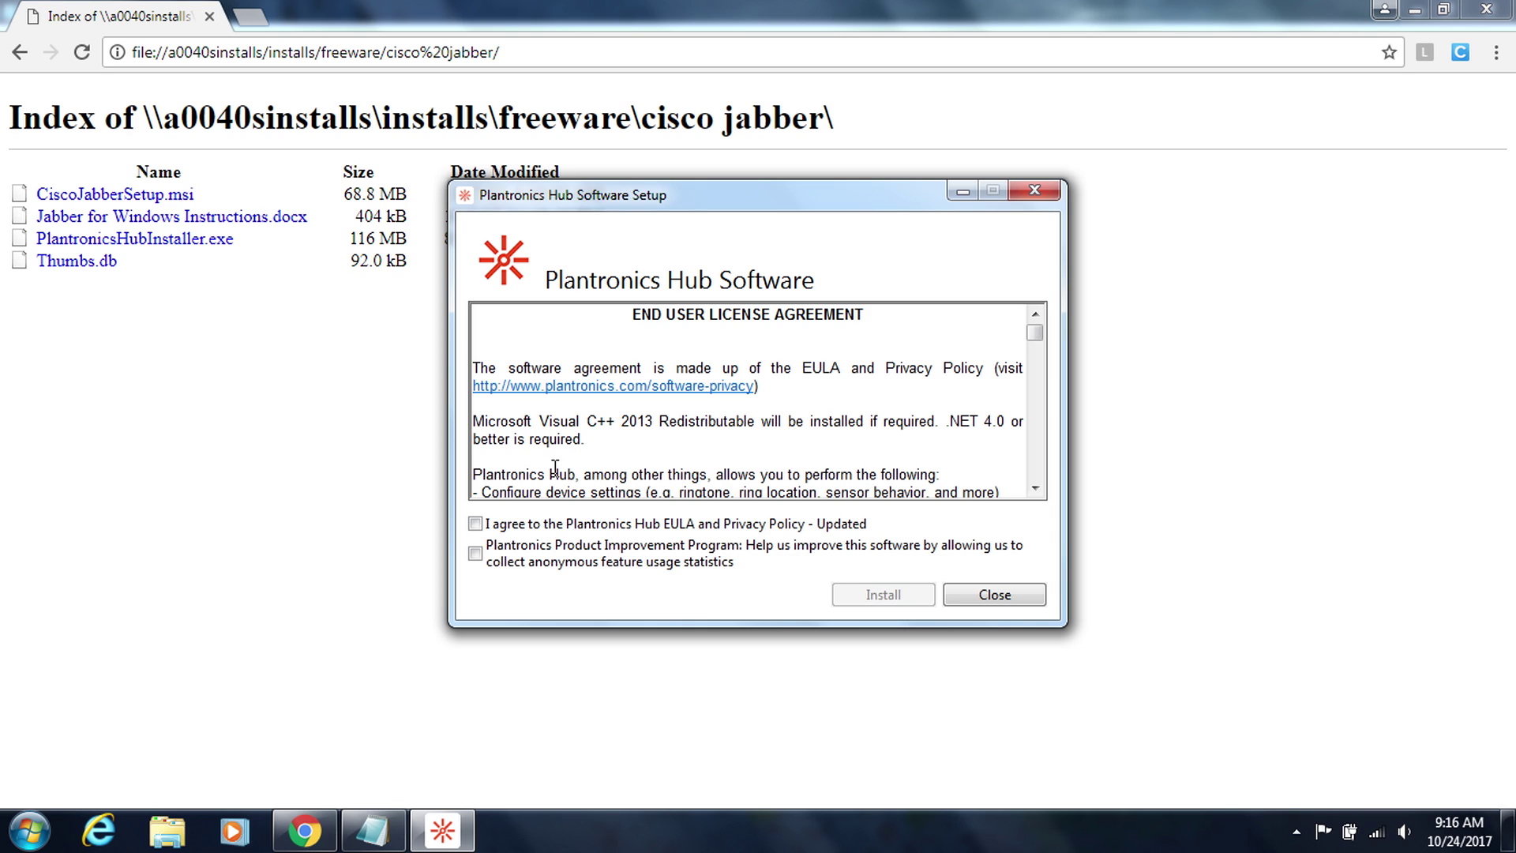
- Accept the Plantronics Hub EULA, install the software, and launch it when finished
left_click(475, 524)
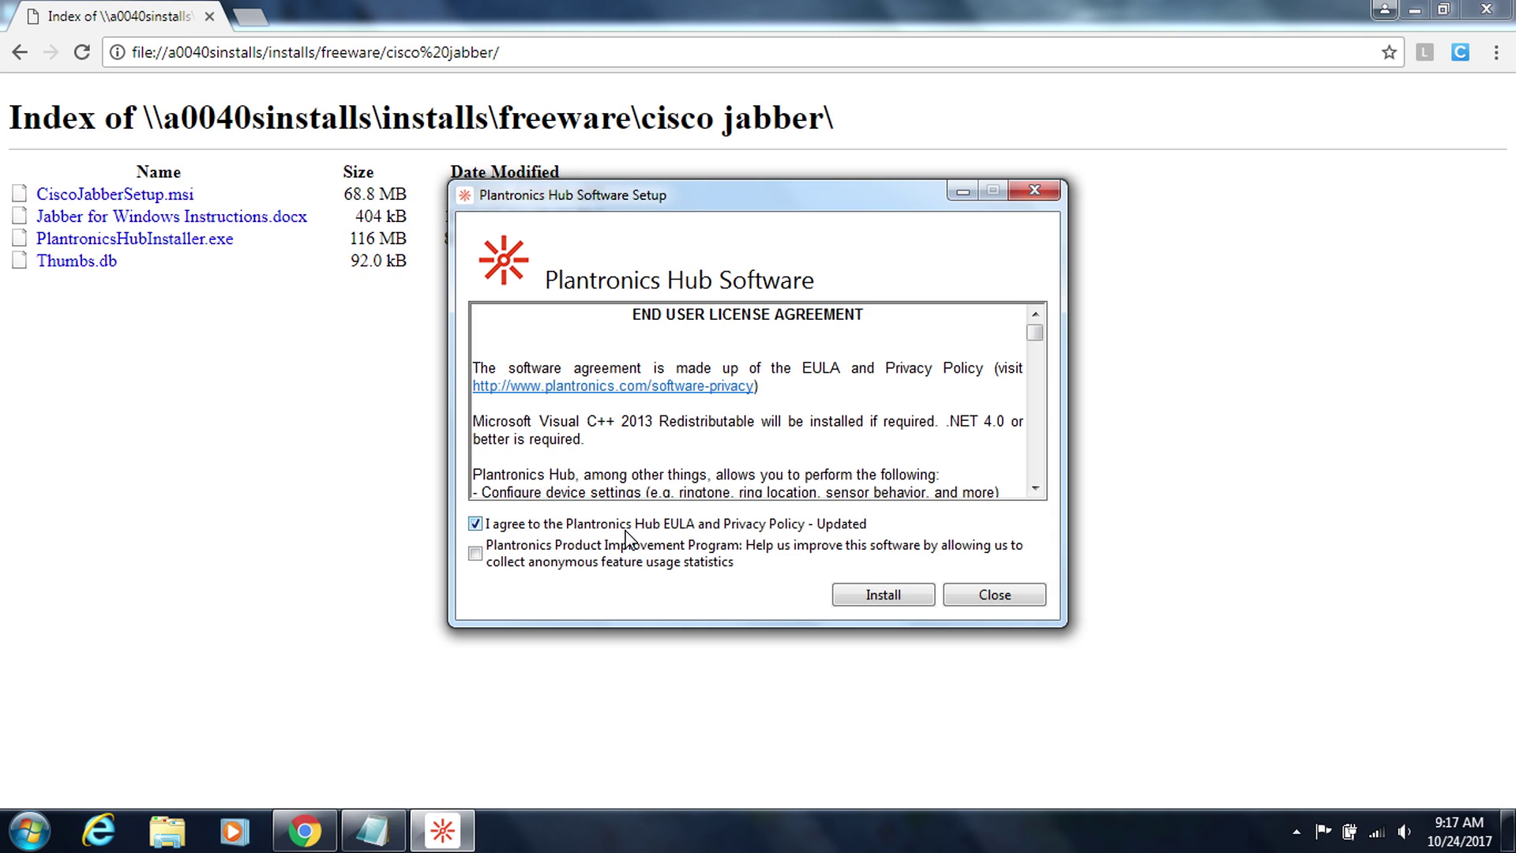
left_click(874, 599)
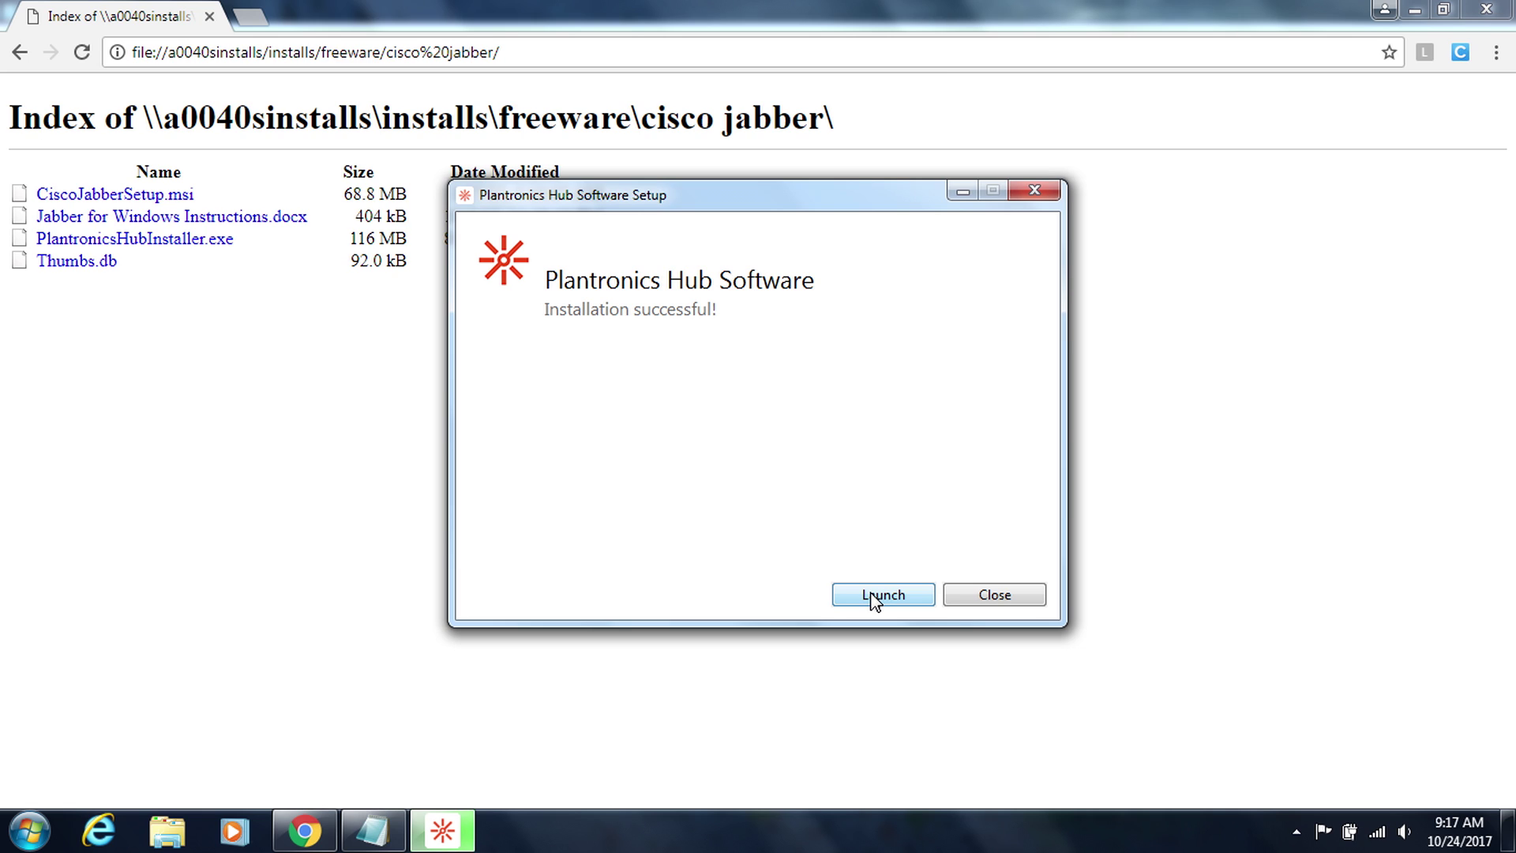
left_click(886, 598)
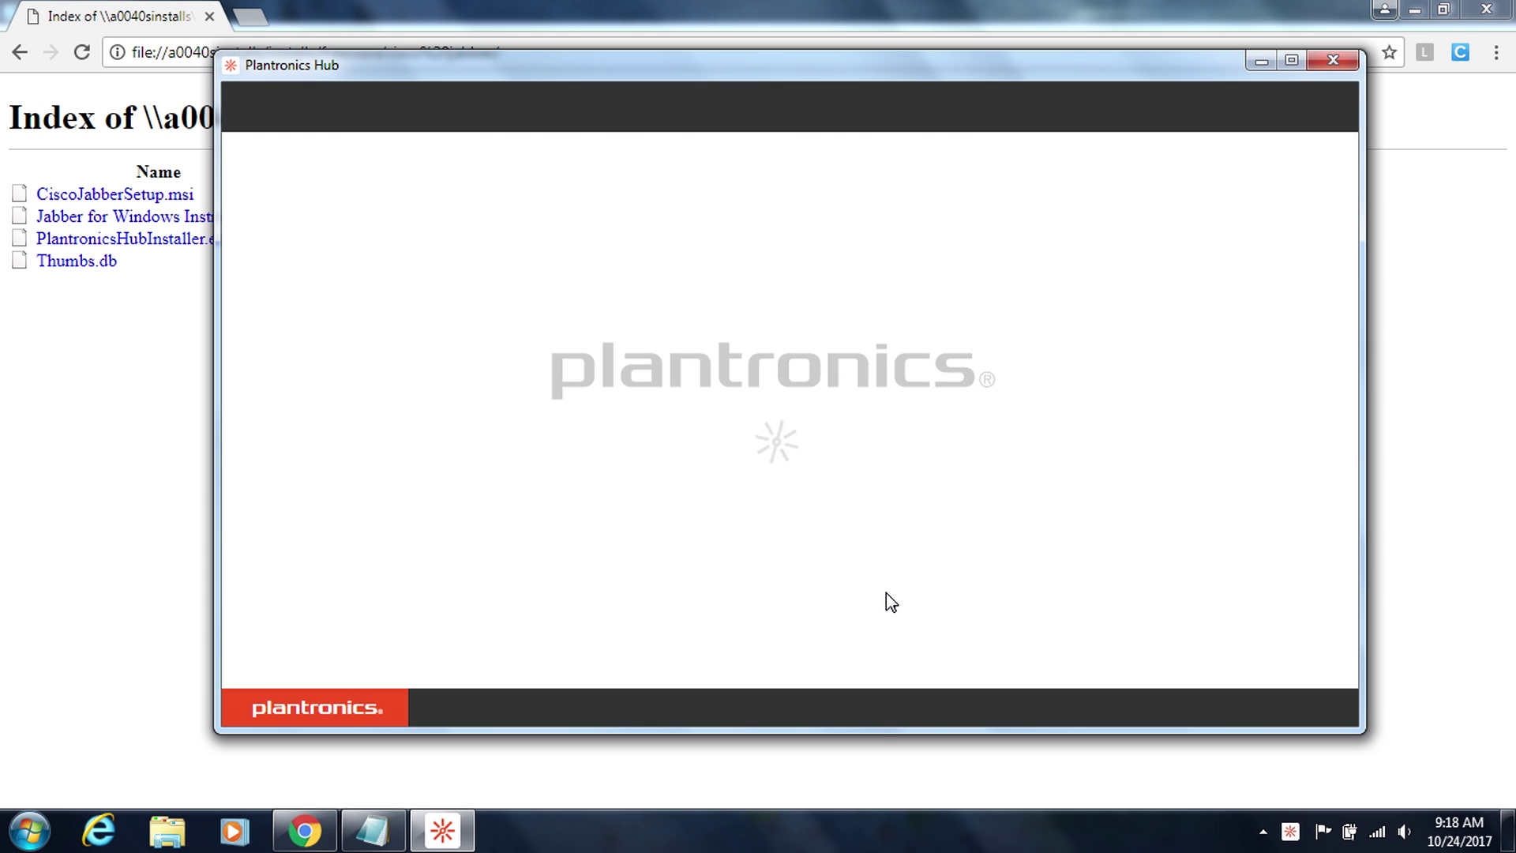
- Maximize Plantronics Hub to review the BT300 About page, then close the app
left_click(1291, 61)
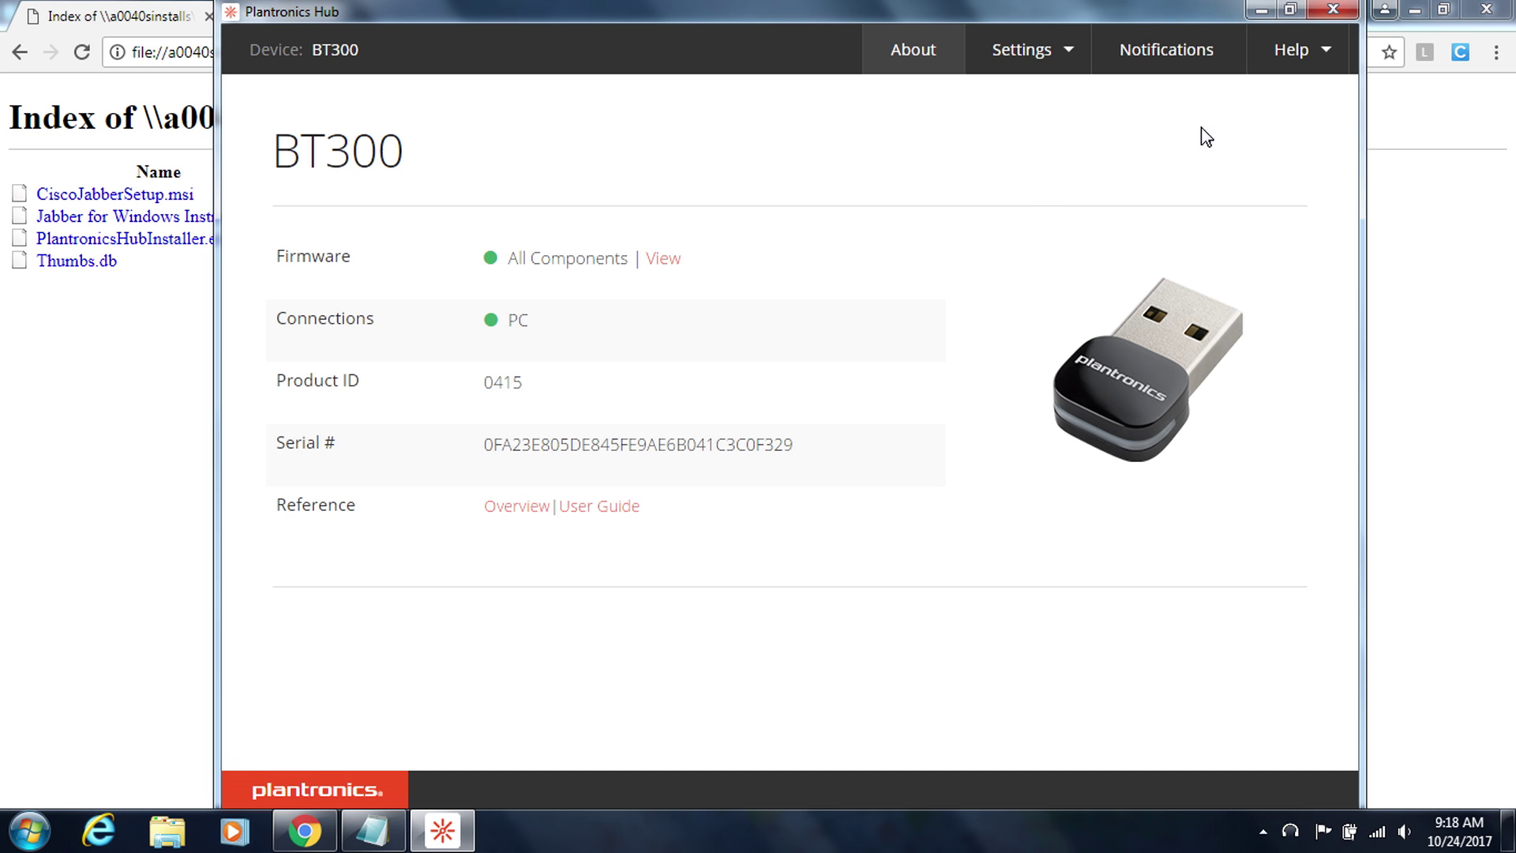
left_click(1331, 11)
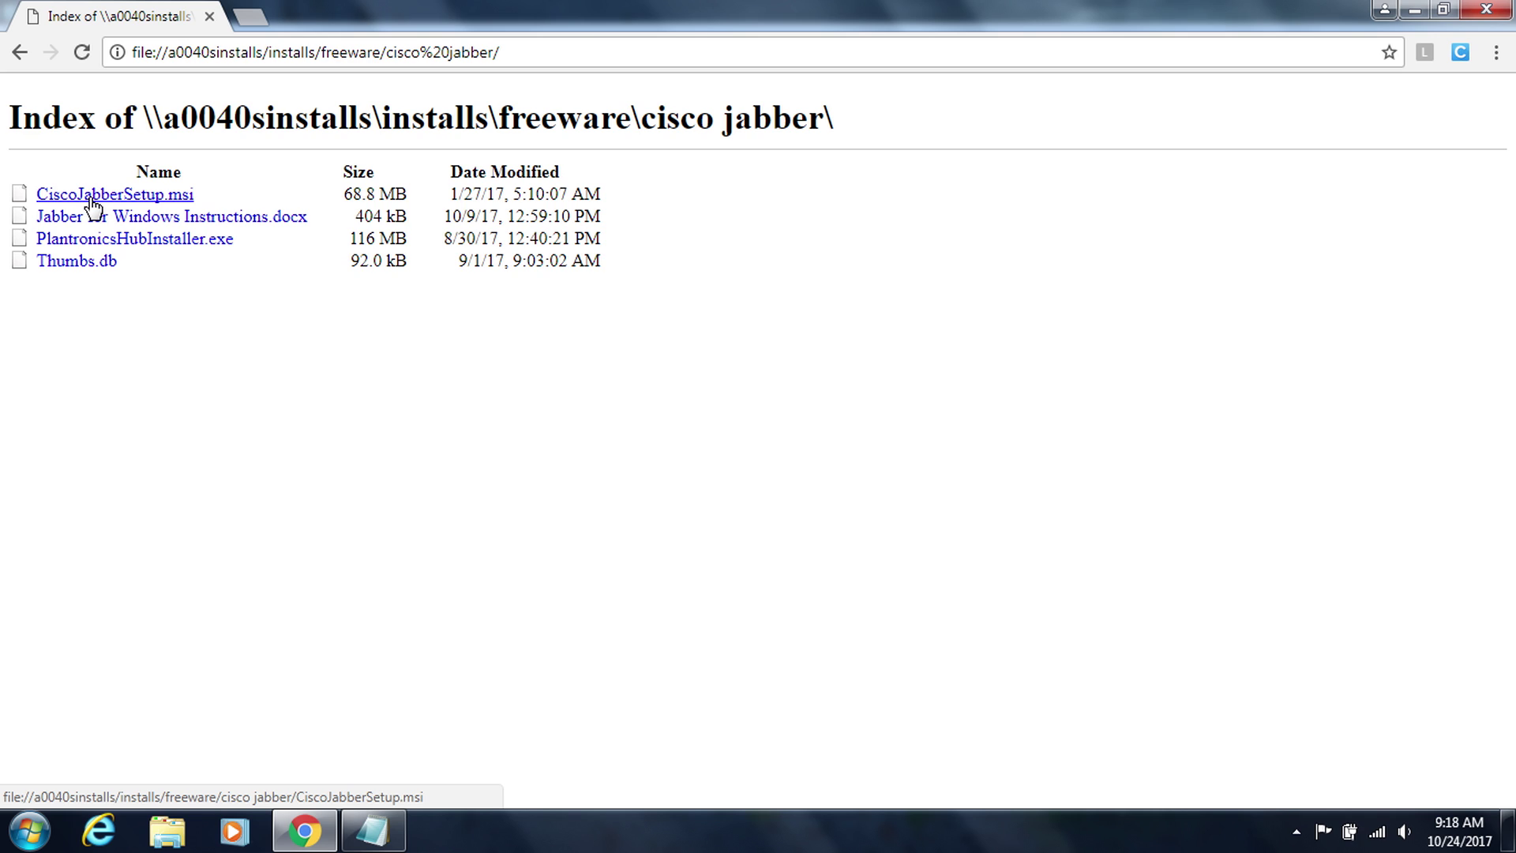
- Download CiscoJabberSetup.msi, keep it past the warning, and open the installer
left_click(90, 198)
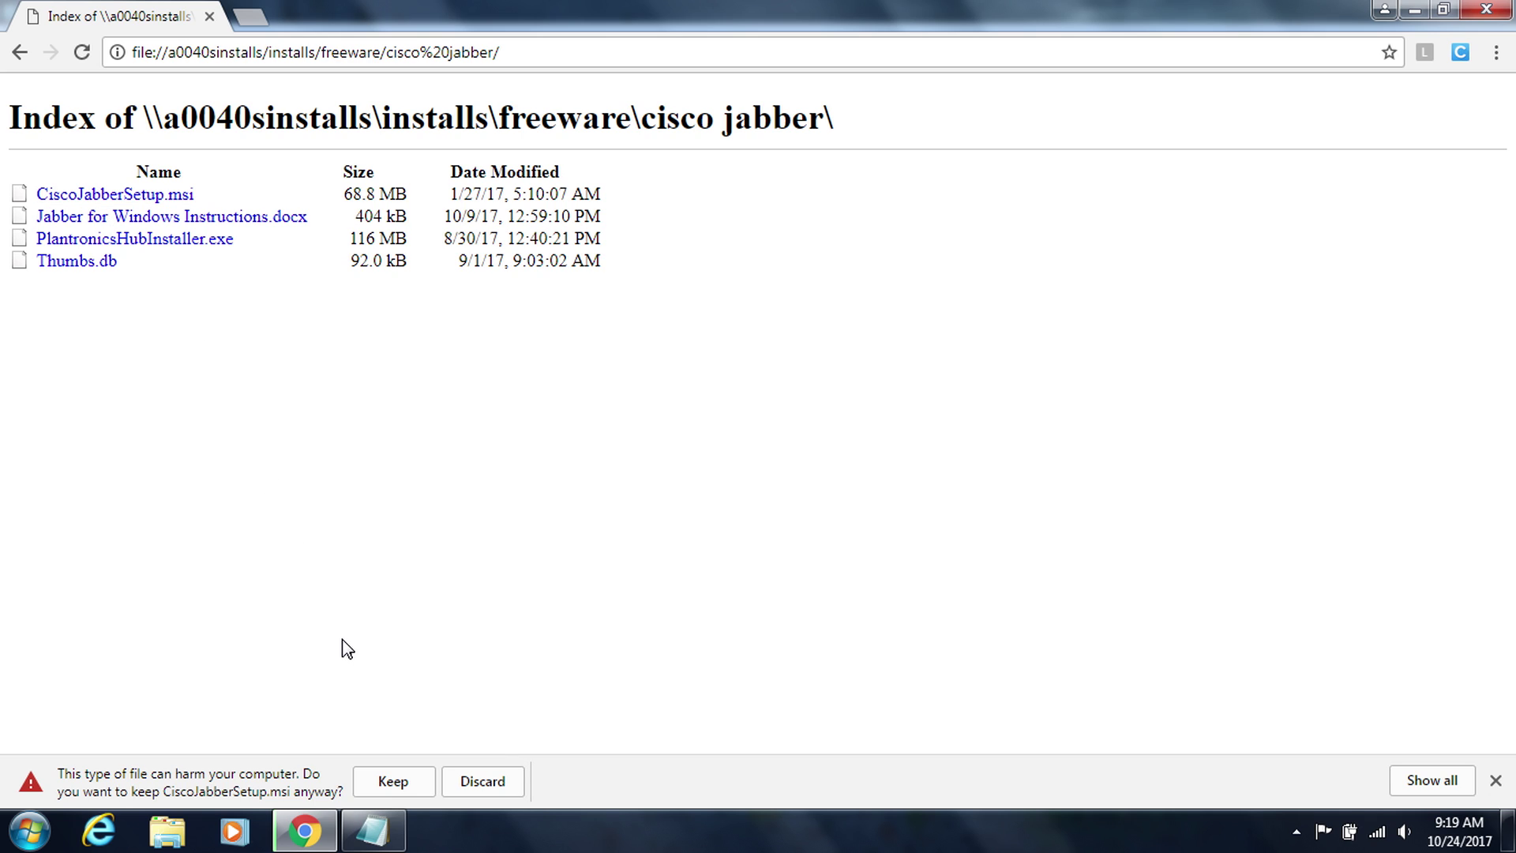
left_click(393, 781)
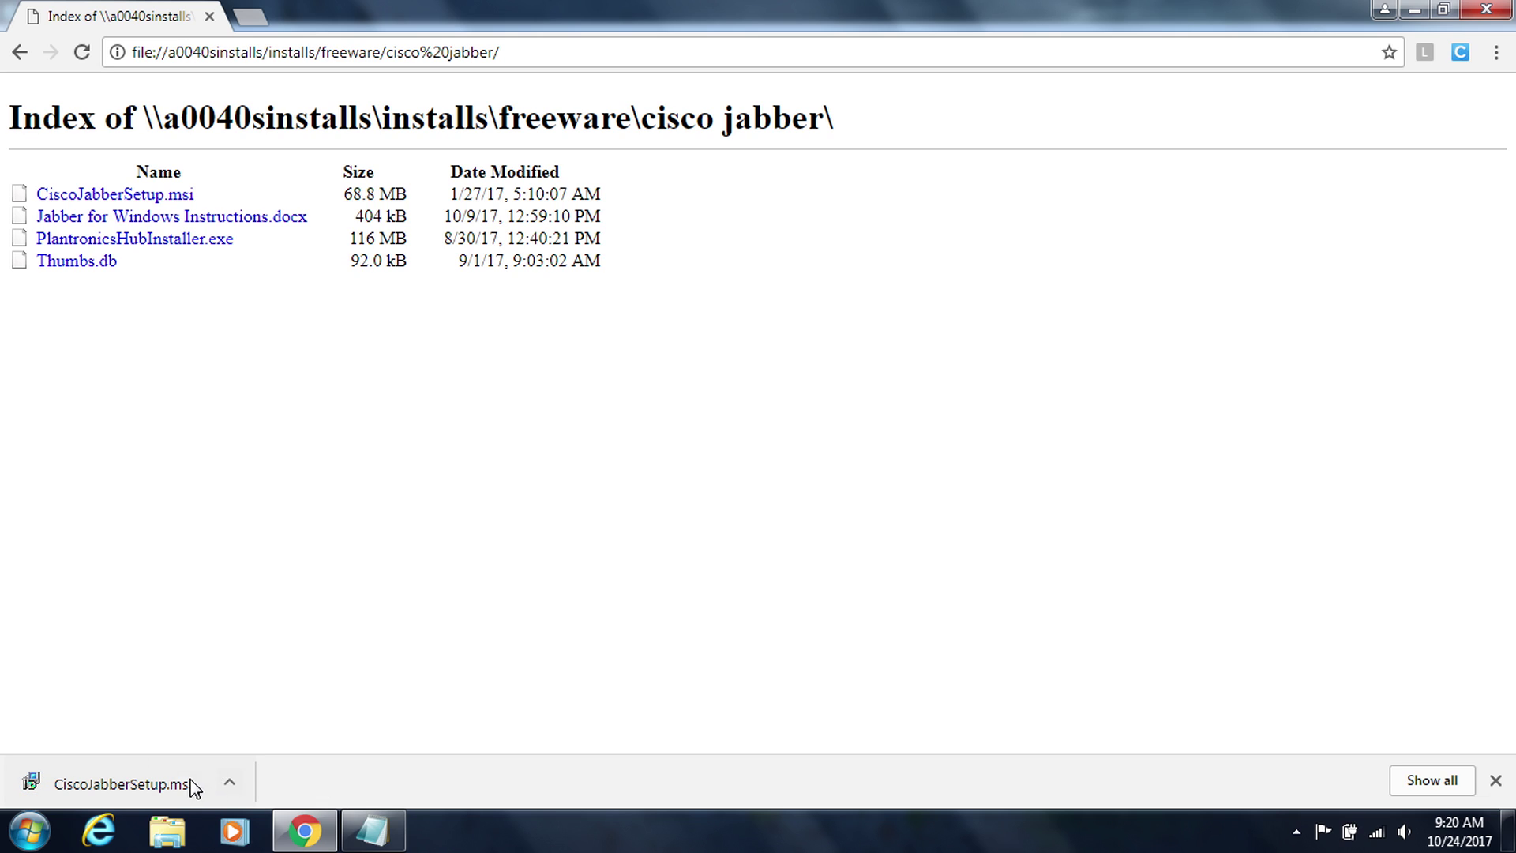
left_click(125, 788)
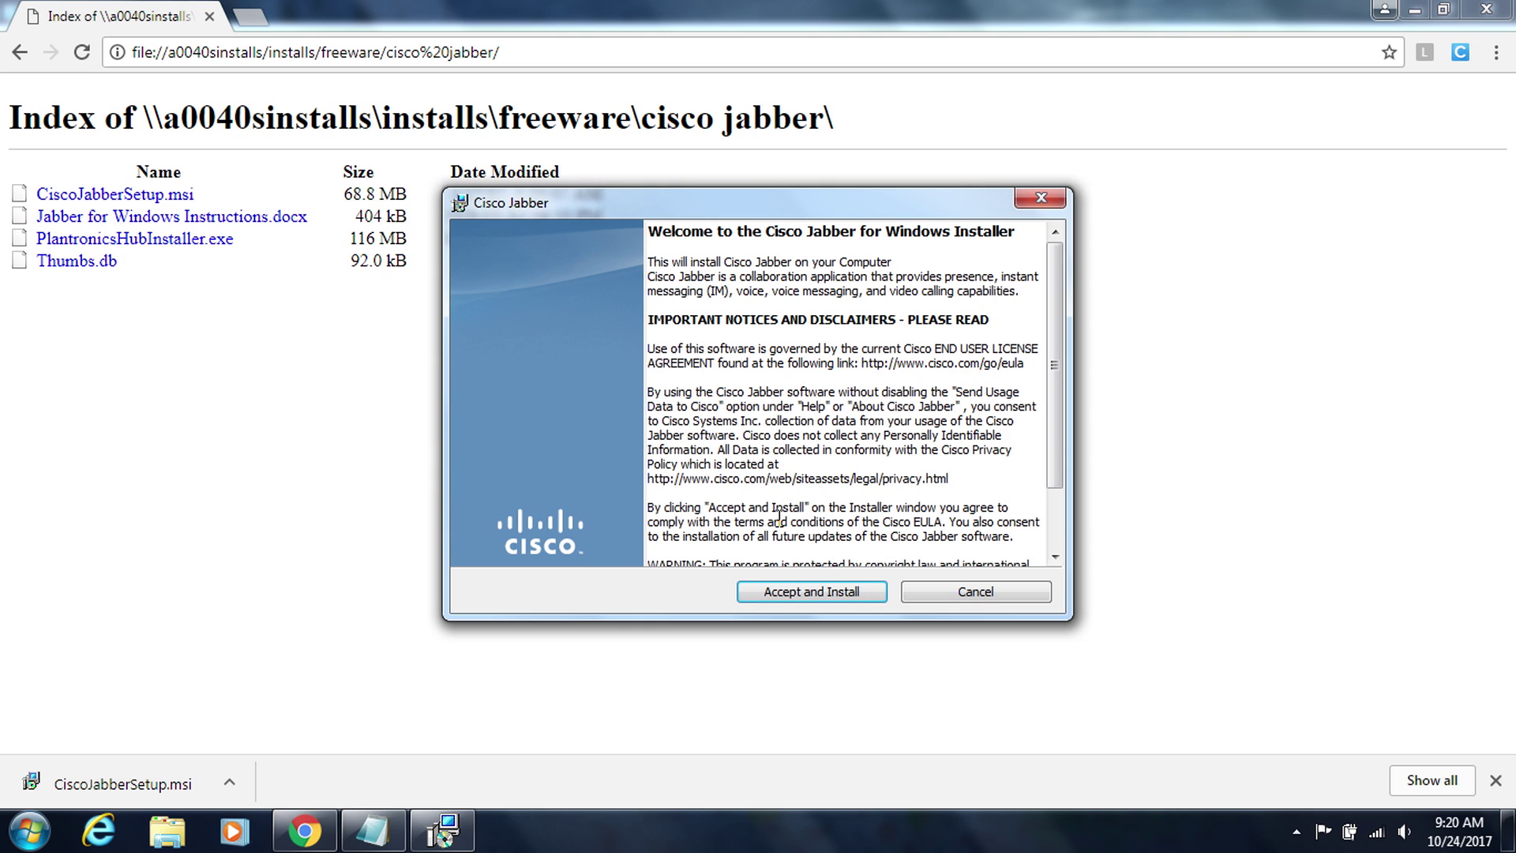
- Accept the license, install Cisco Jabber, and finish with Launch Cisco Jabber checked
left_click(803, 596)
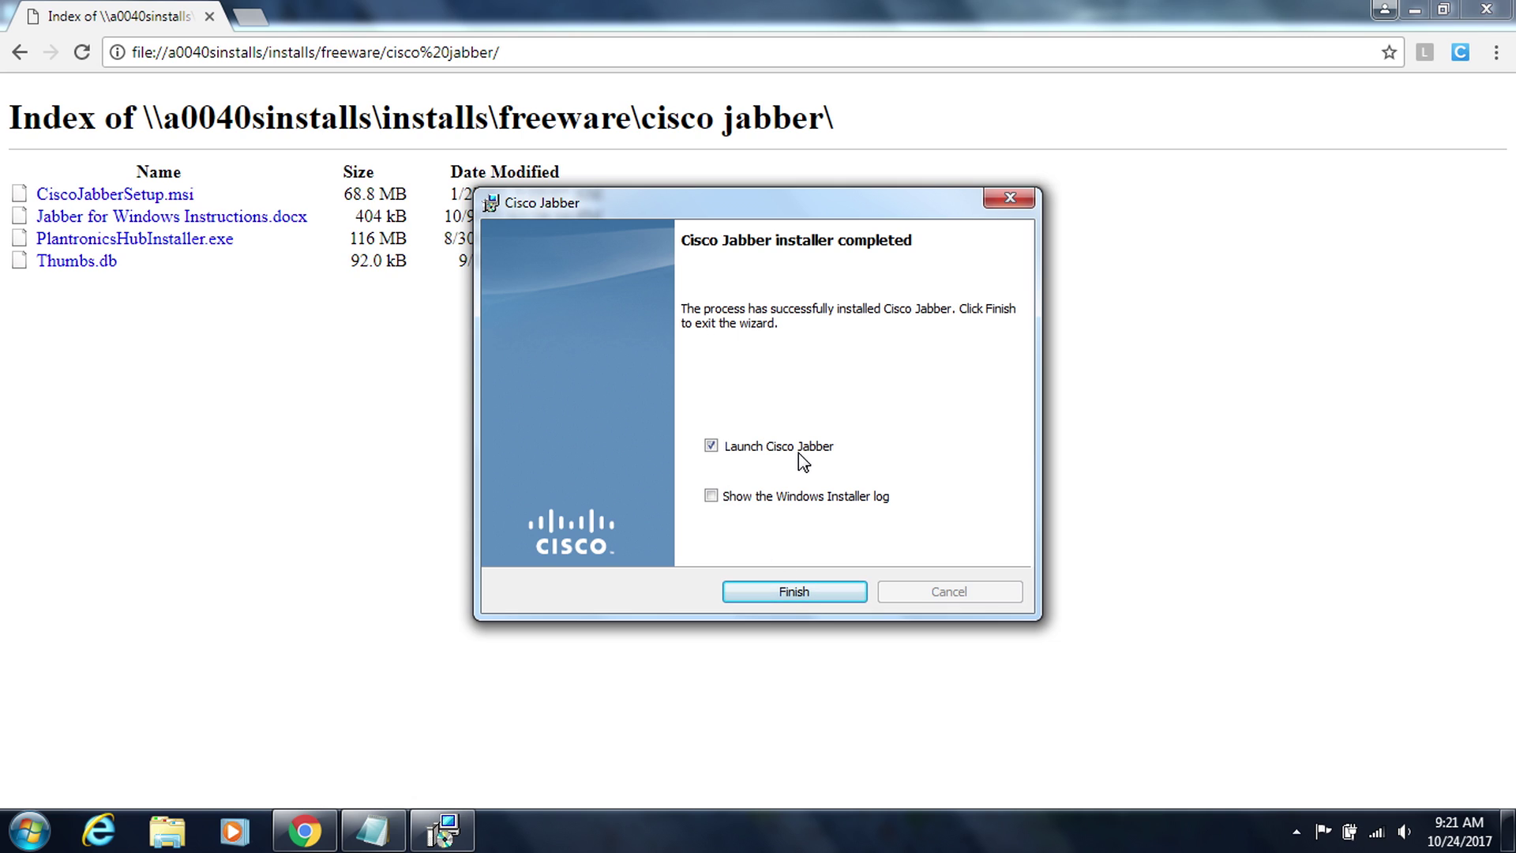
left_click(765, 597)
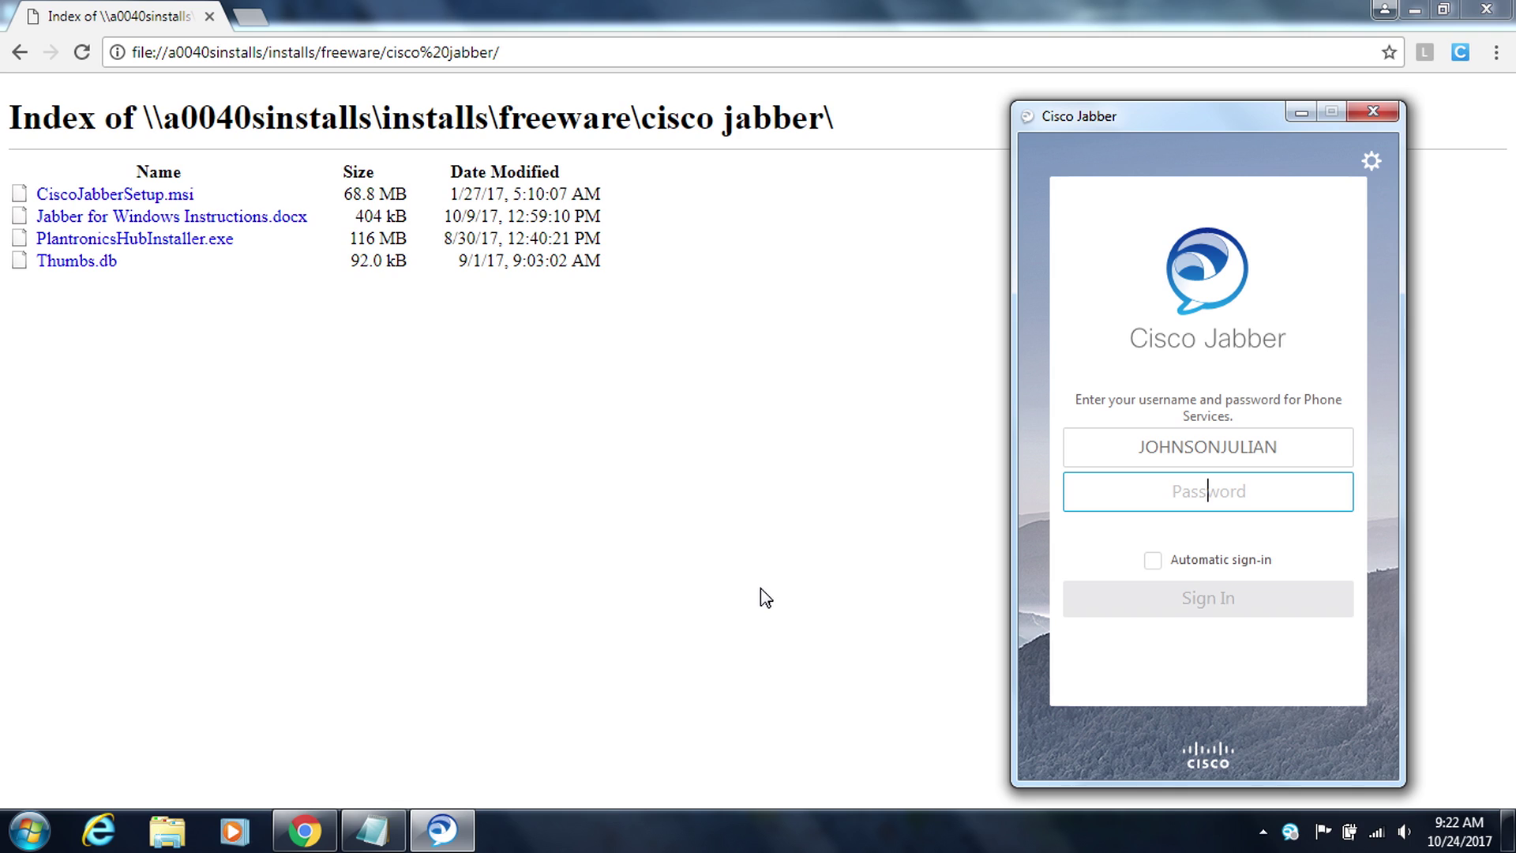
- Enter the account password, enable Automatic sign-in, and sign in to Jabber
type("pas")
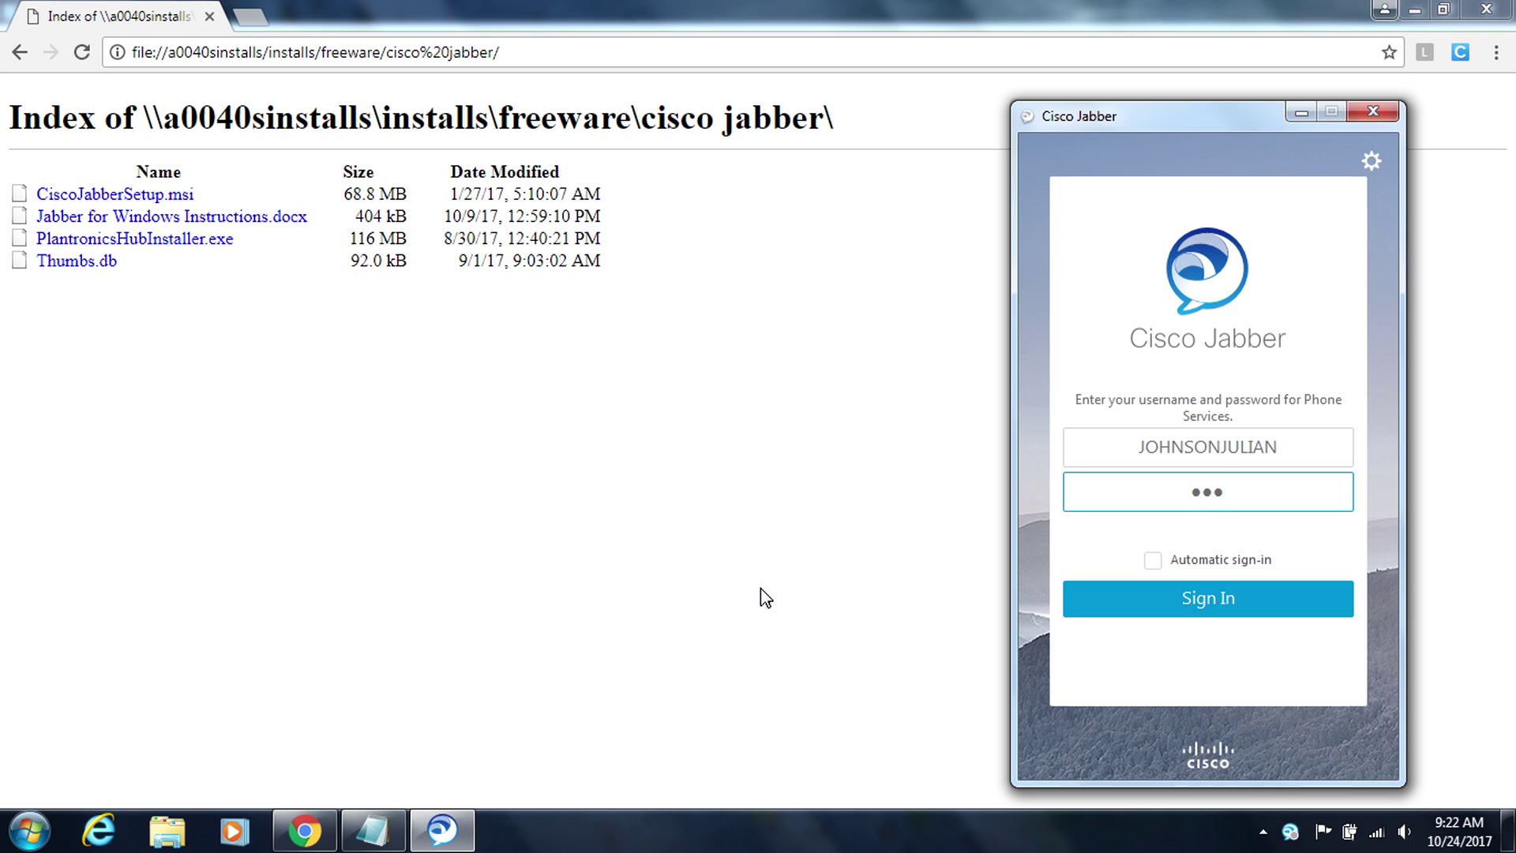
type("sword1234567")
left_click(1158, 560)
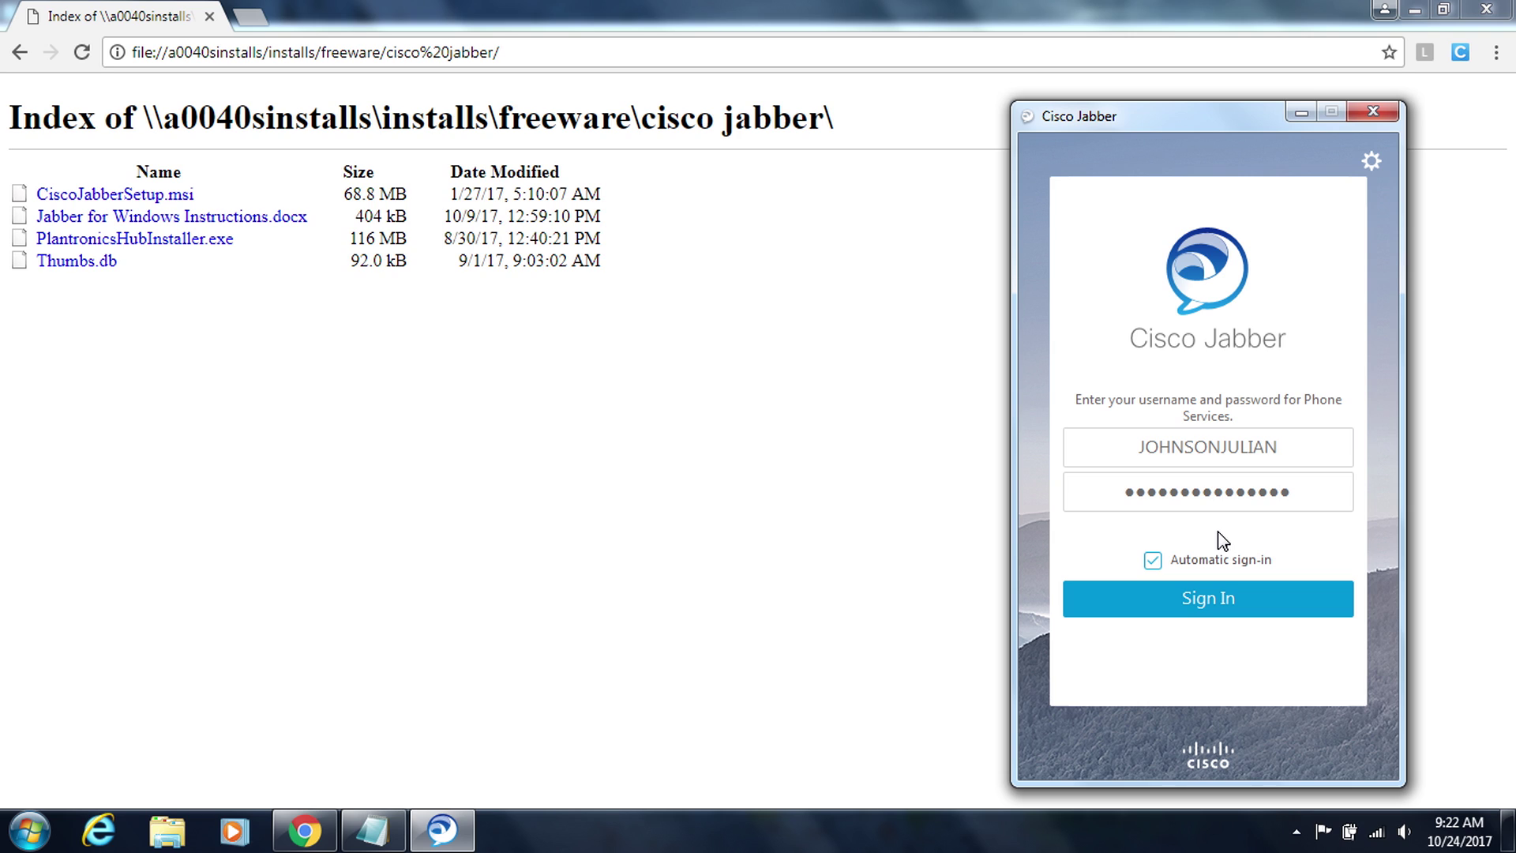
left_click(1202, 607)
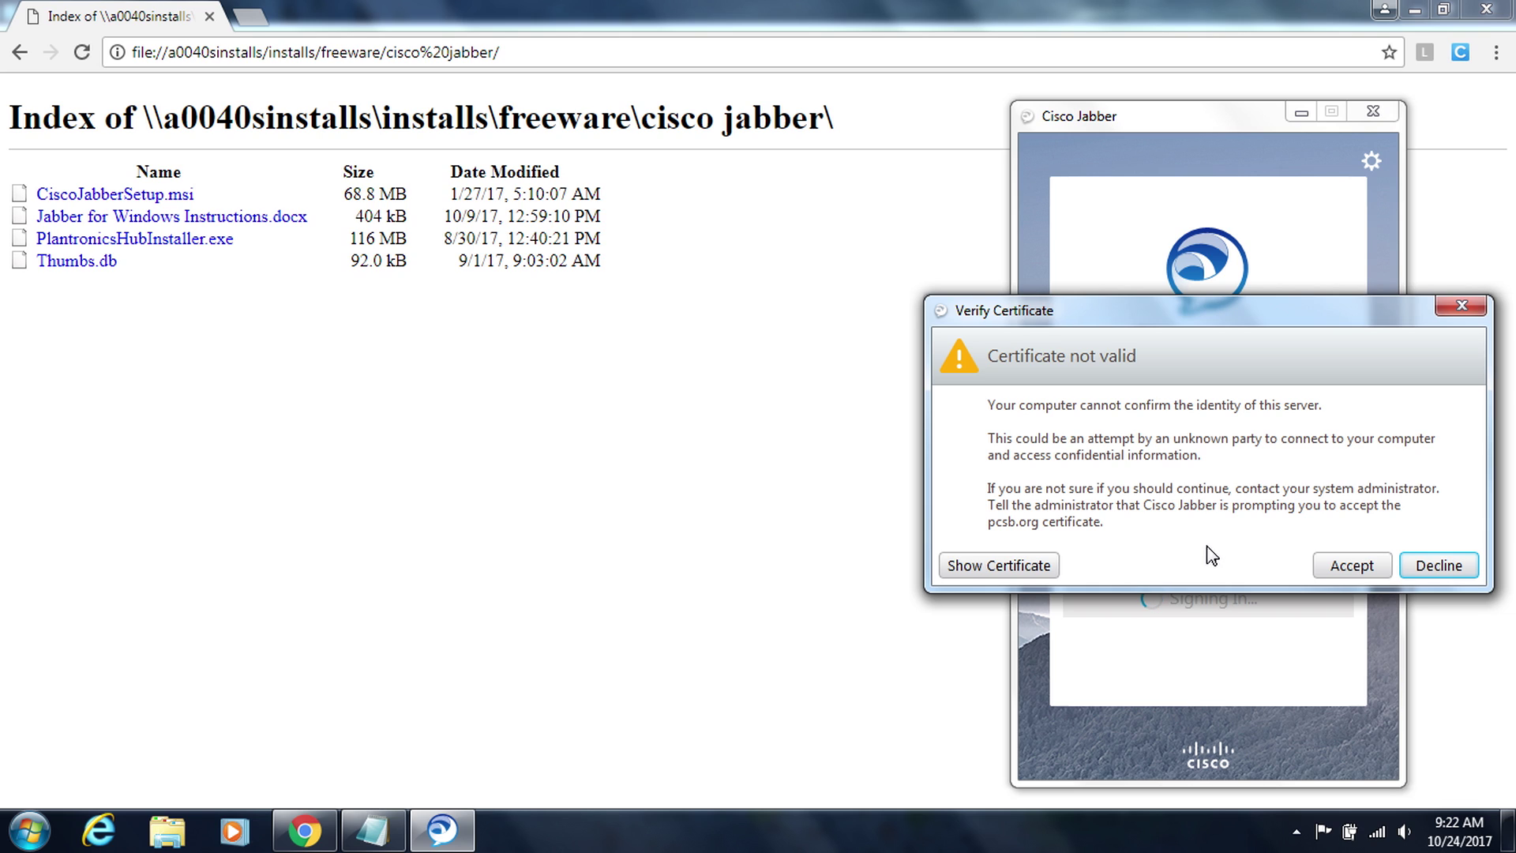
- Accept the untrusted server certificate and let the Contacts list load
left_click(1341, 569)
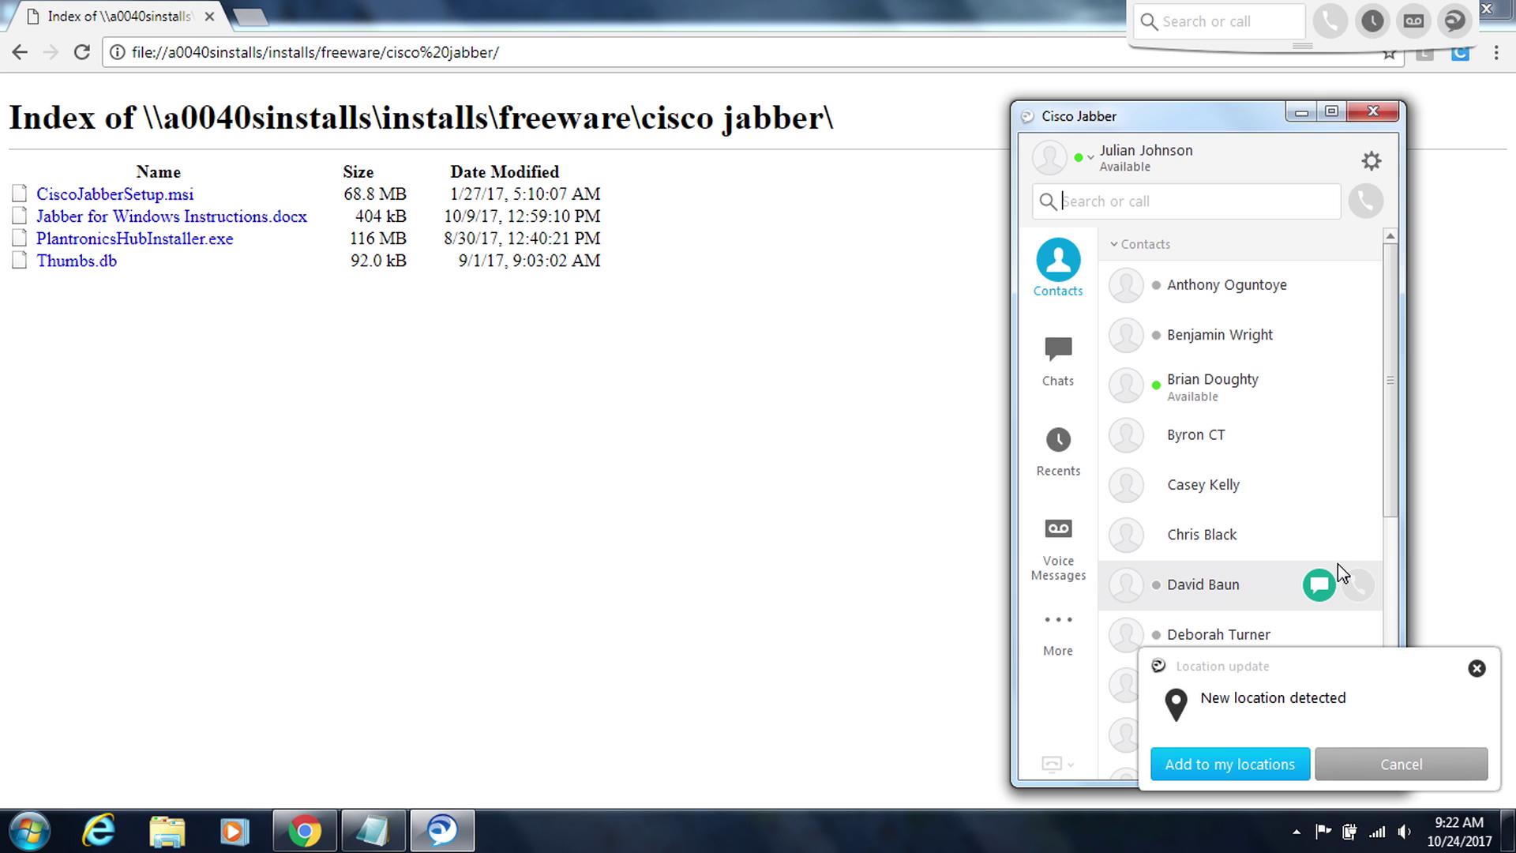
mouse_move(1340, 570)
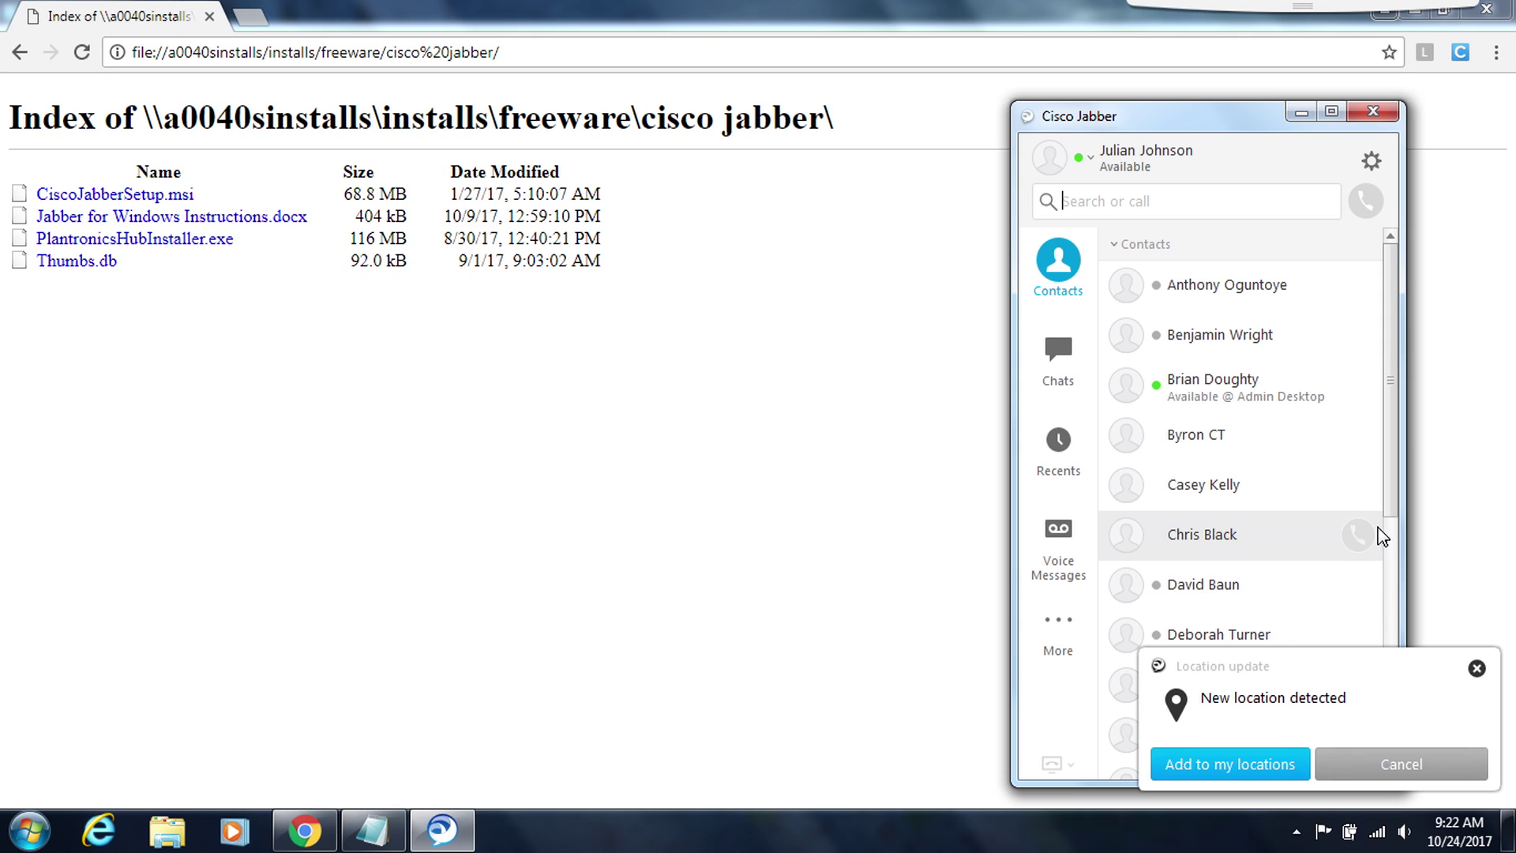
mouse_move(1396, 513)
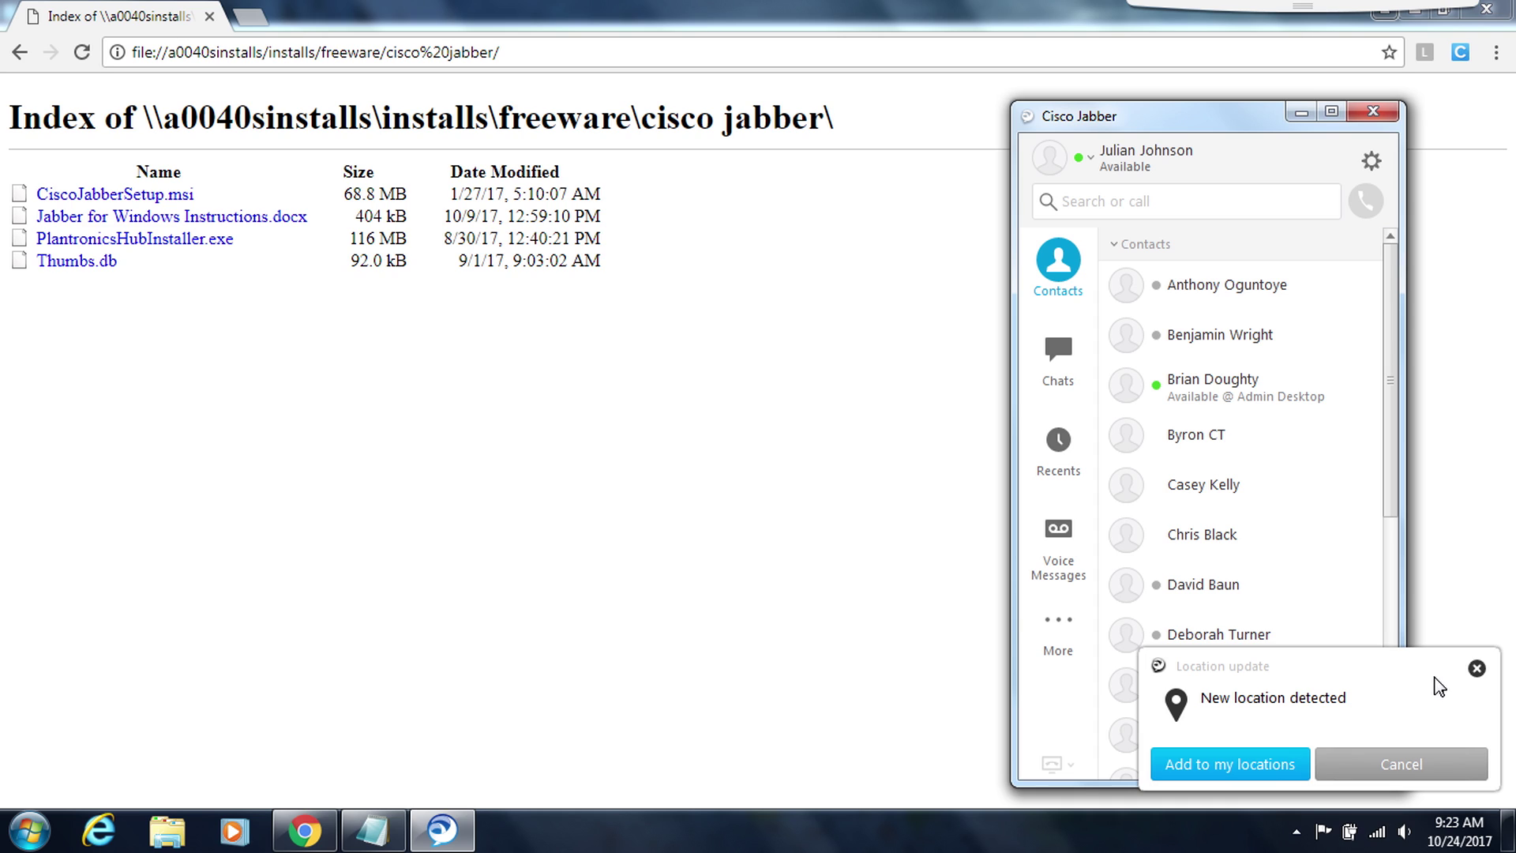
- Dismiss the new location prompt, accept the second certificate, and use this computer's phone
left_click(1478, 670)
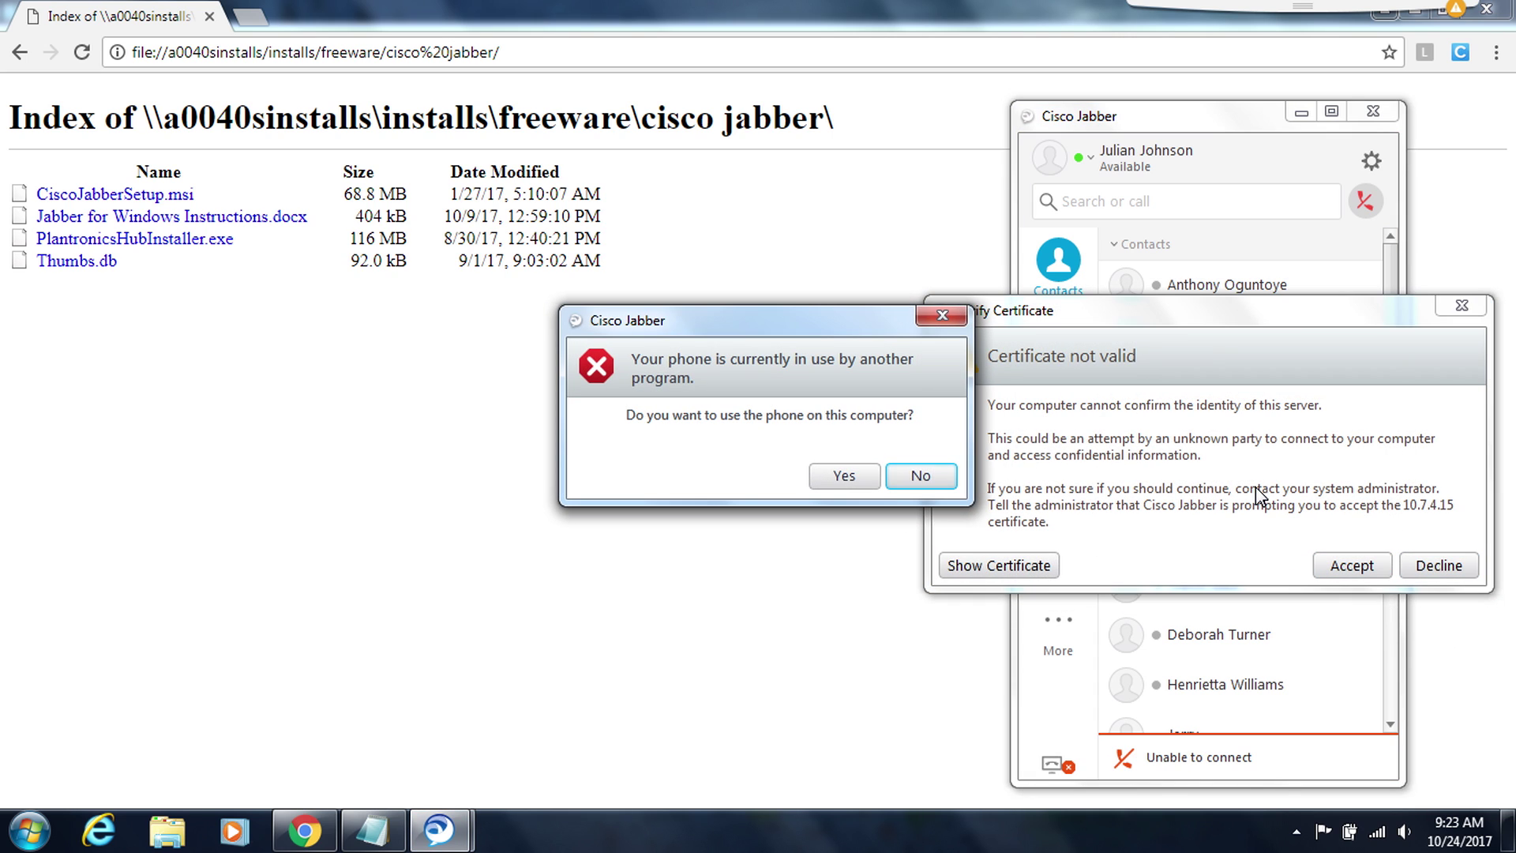
left_click(1351, 567)
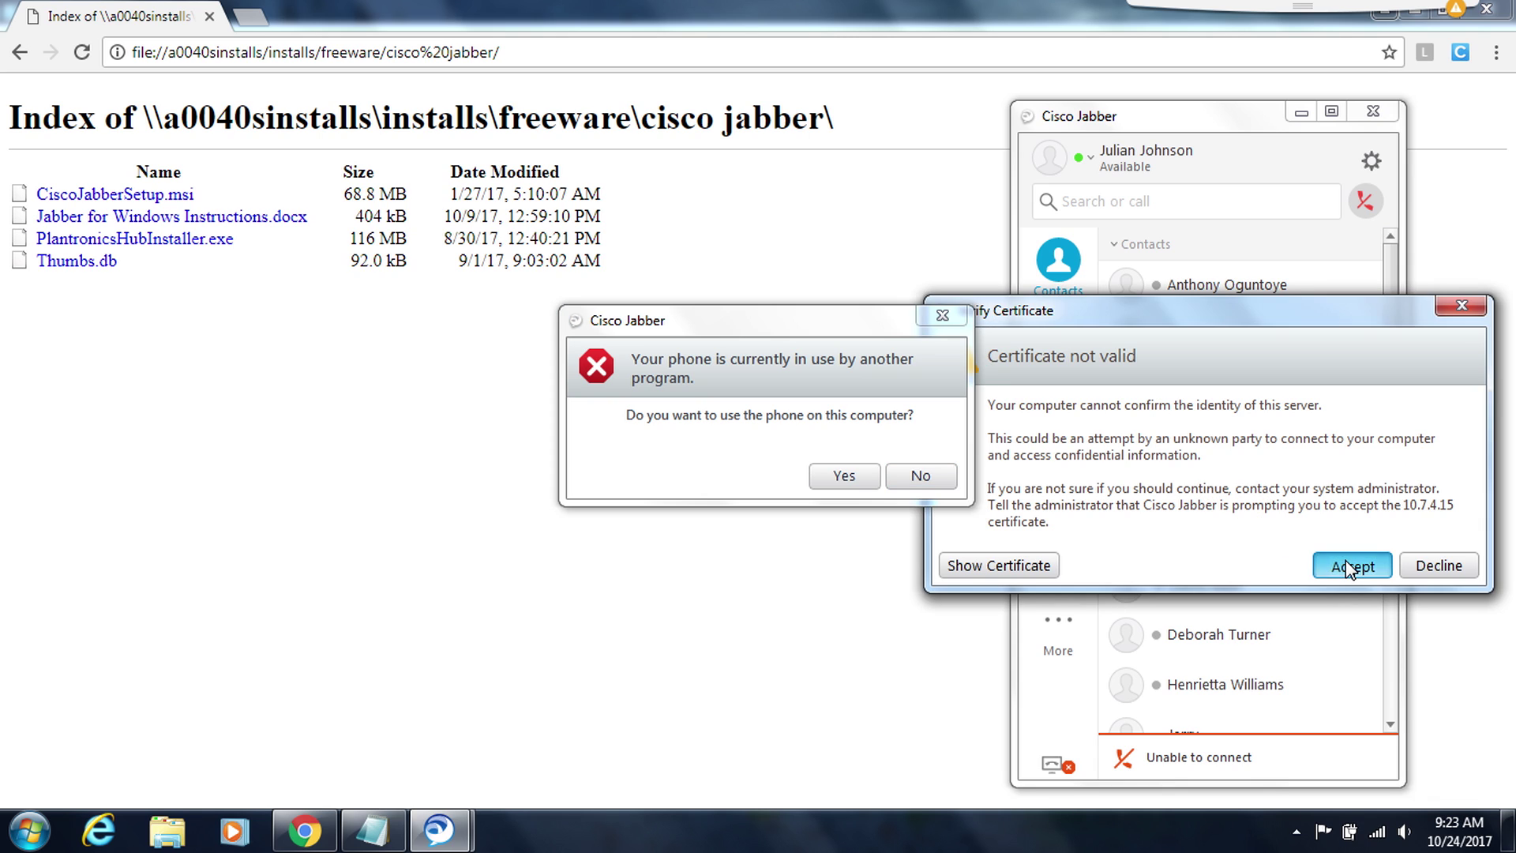
mouse_move(1347, 563)
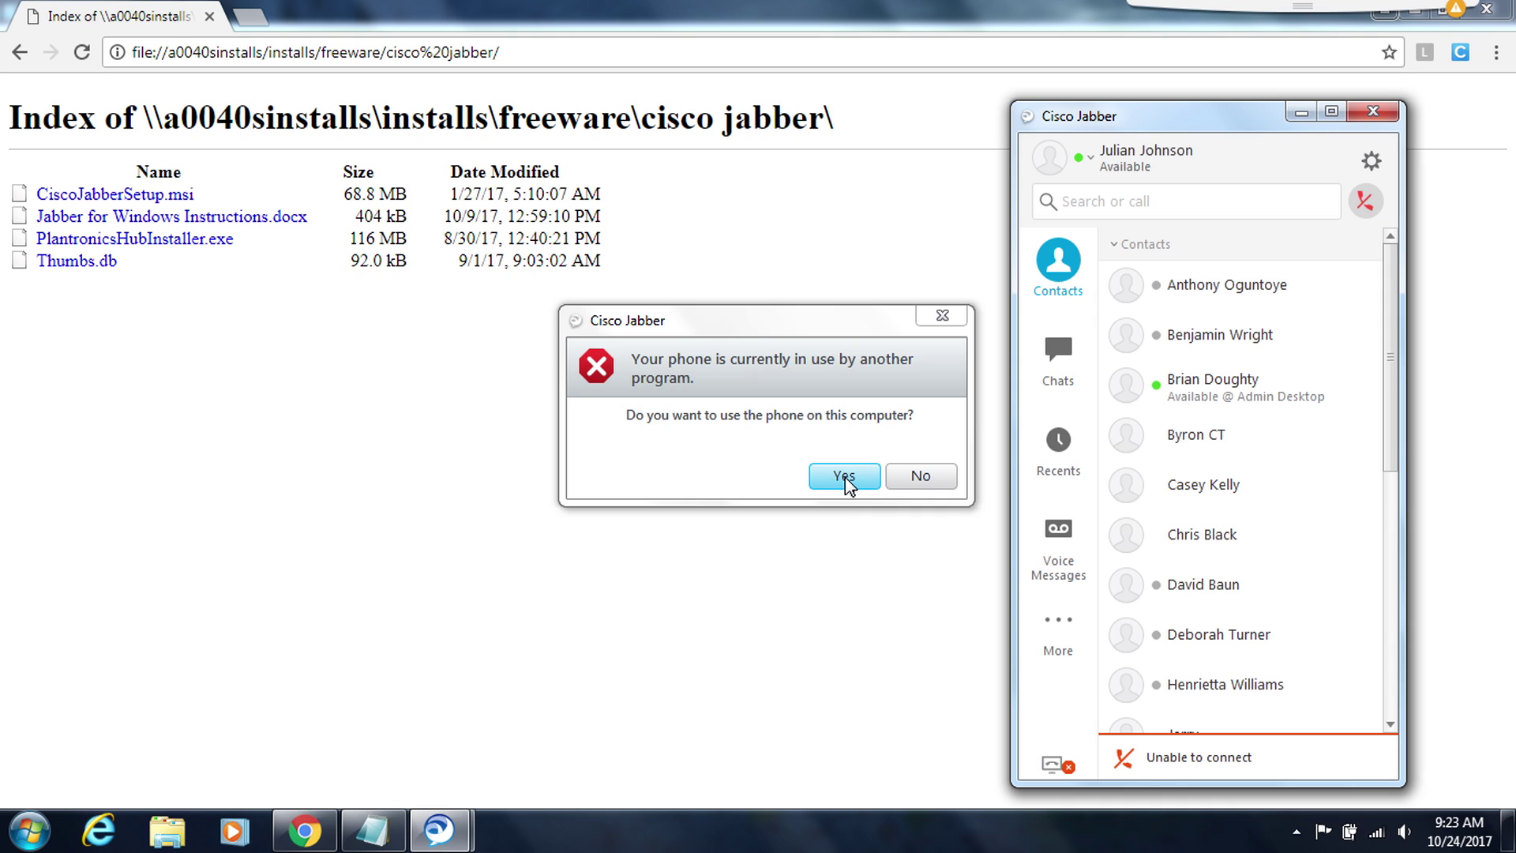
left_click(844, 476)
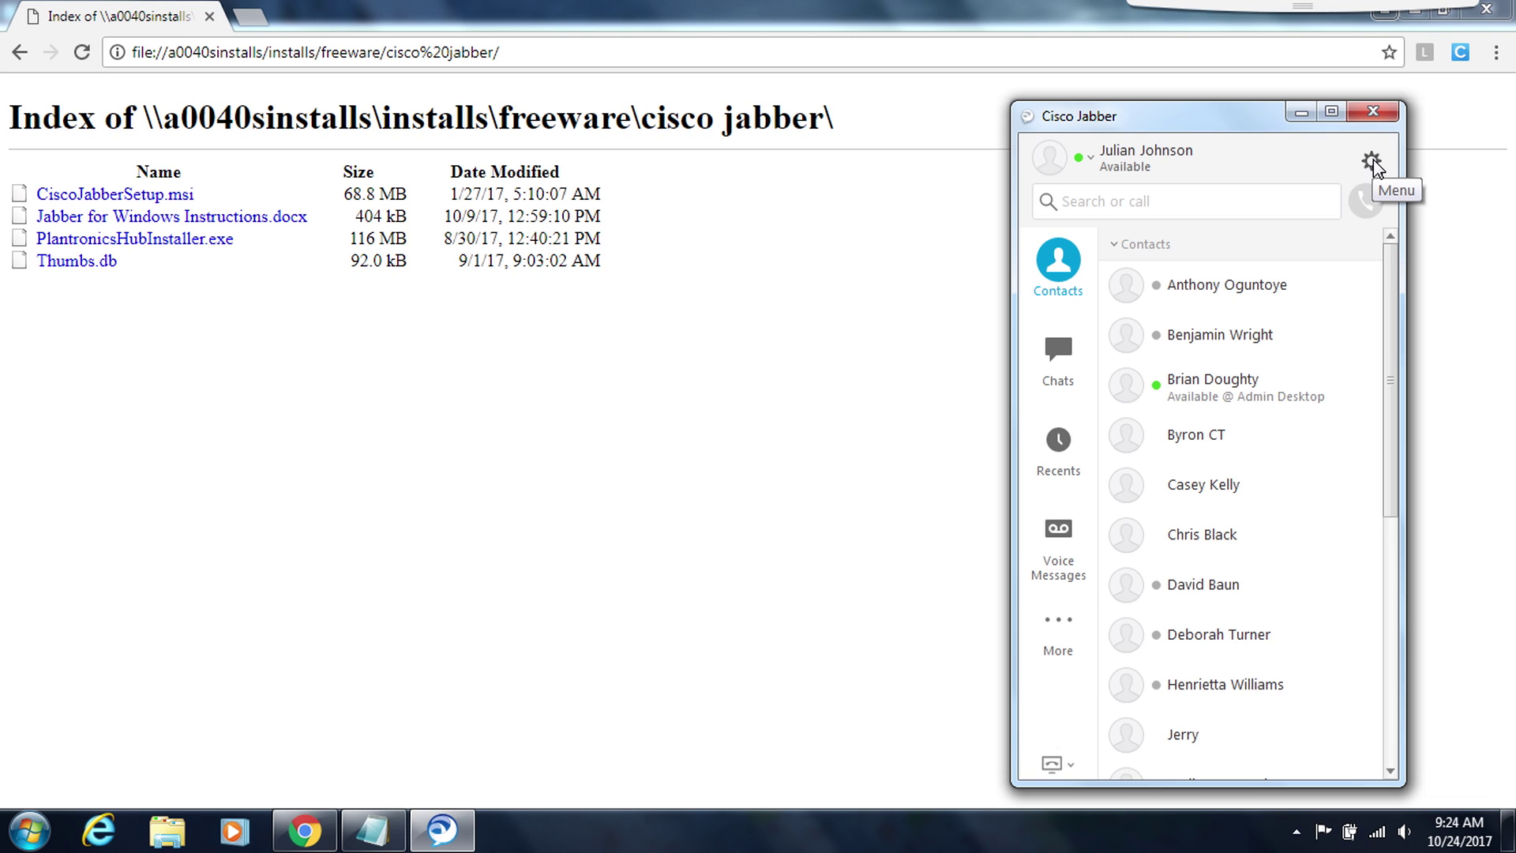
- Show the Jabber gear menu with its File submenu listing Options
left_click(1373, 163)
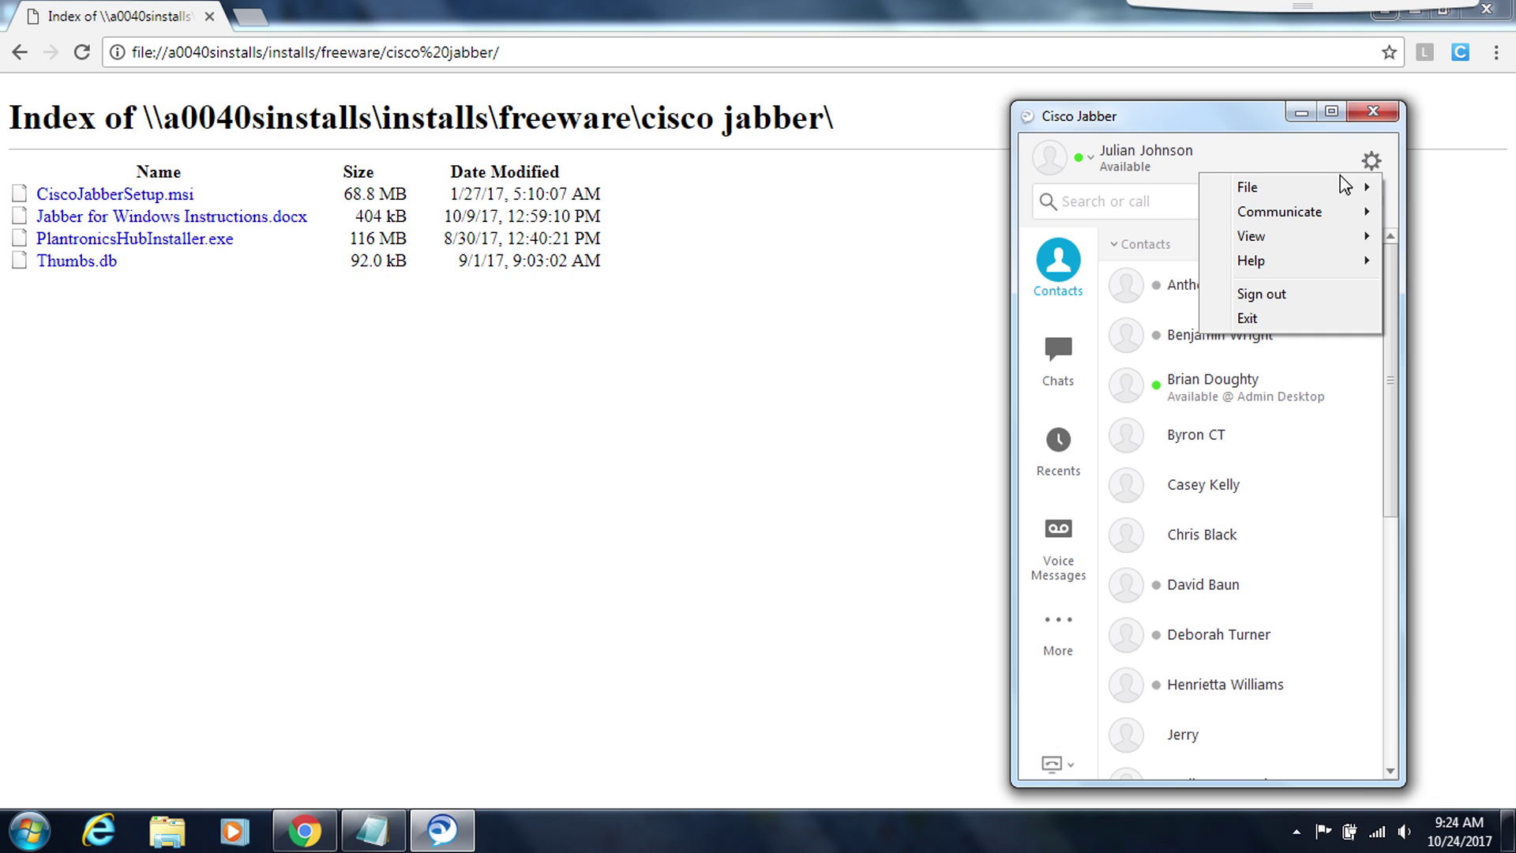
mouse_move(1311, 192)
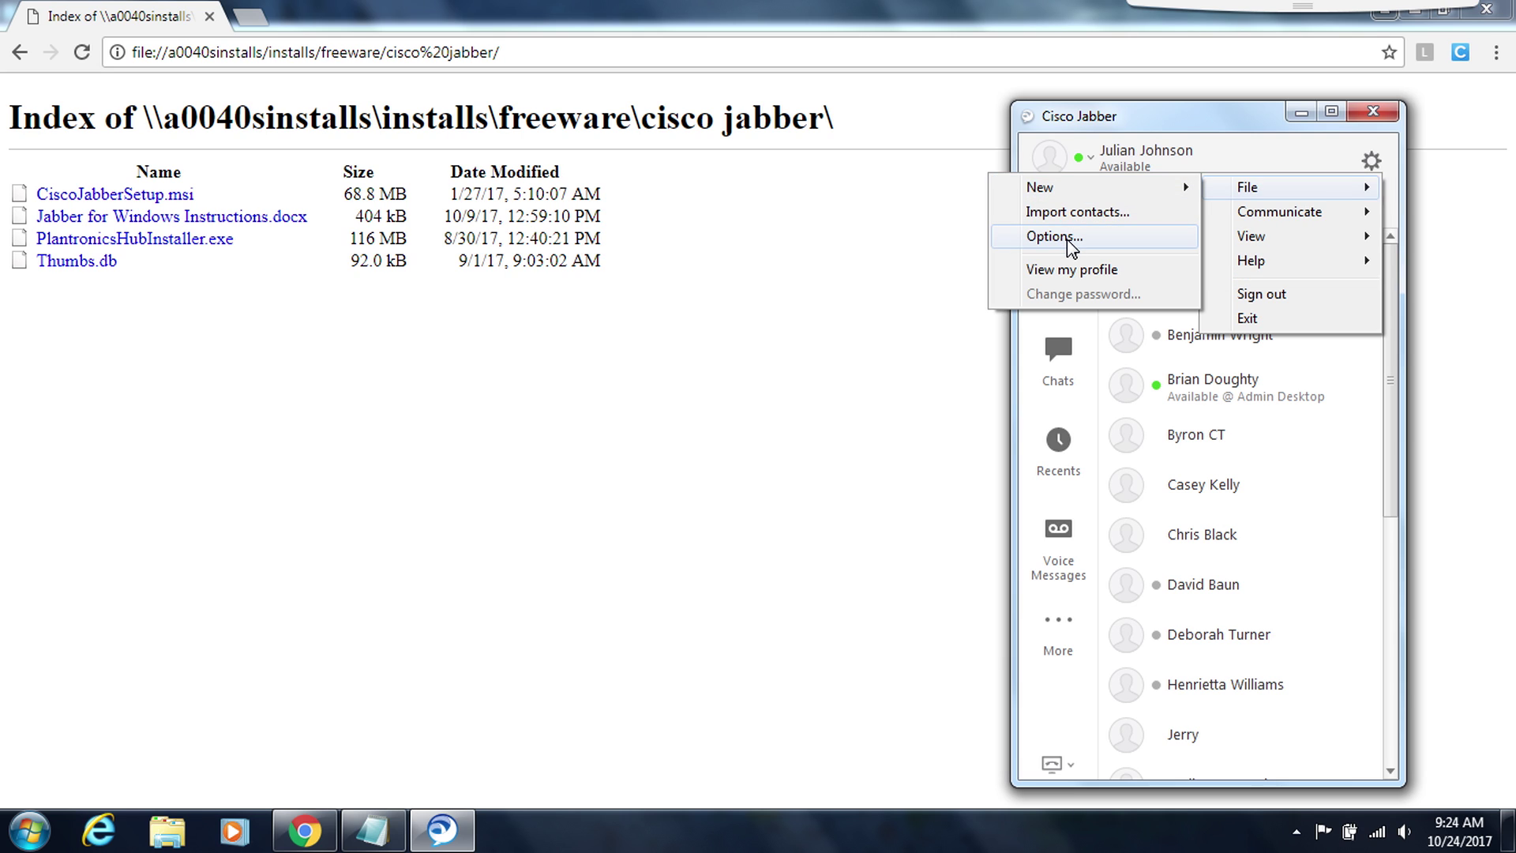
- Enable 'Start Cisco Jabber when my computer starts' in Jabber Options and apply it
left_click(1072, 248)
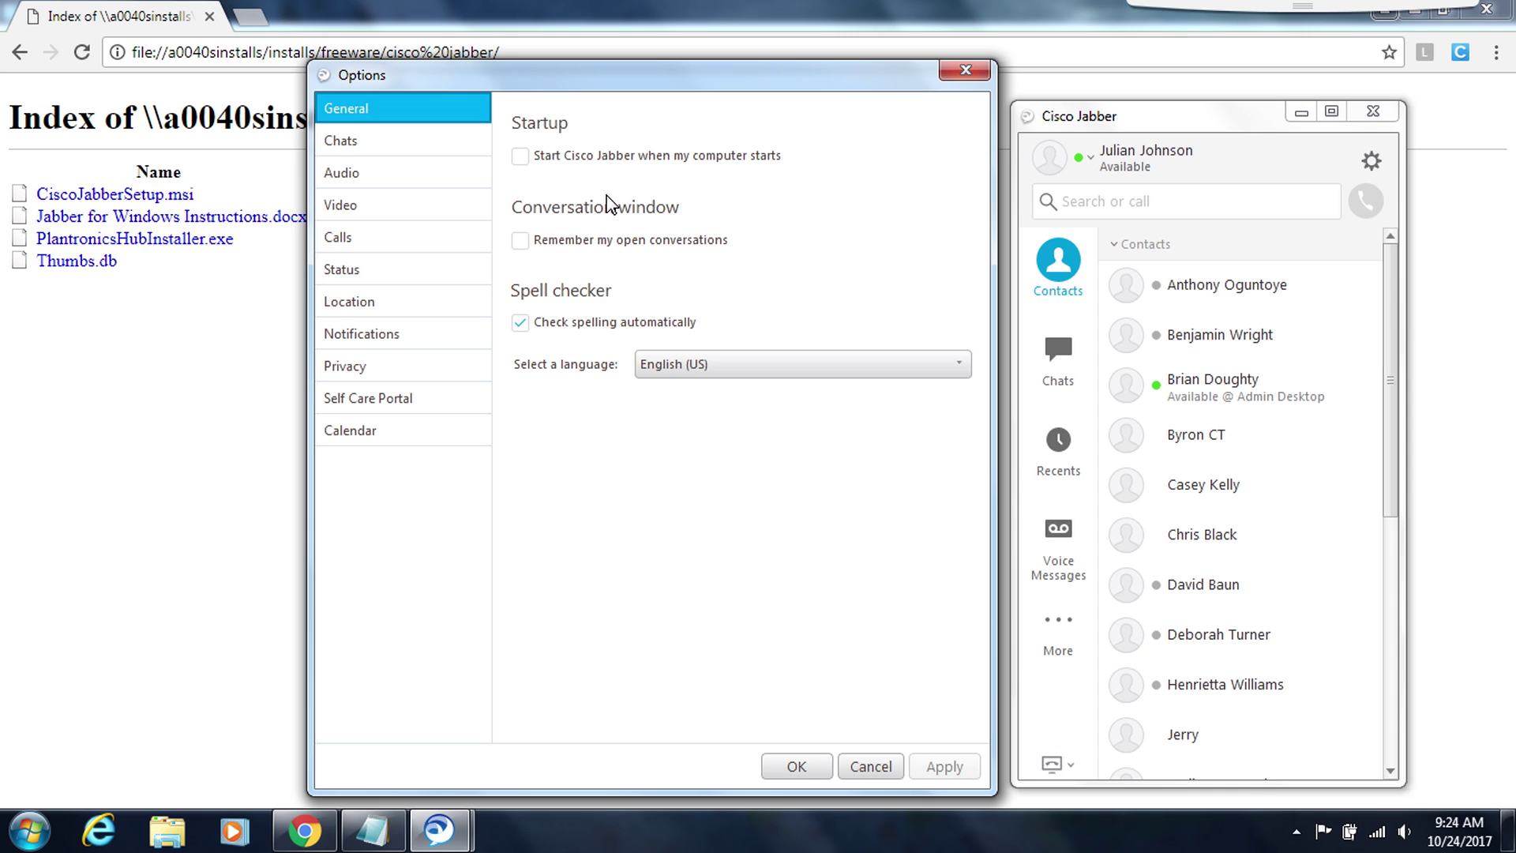
left_click(521, 157)
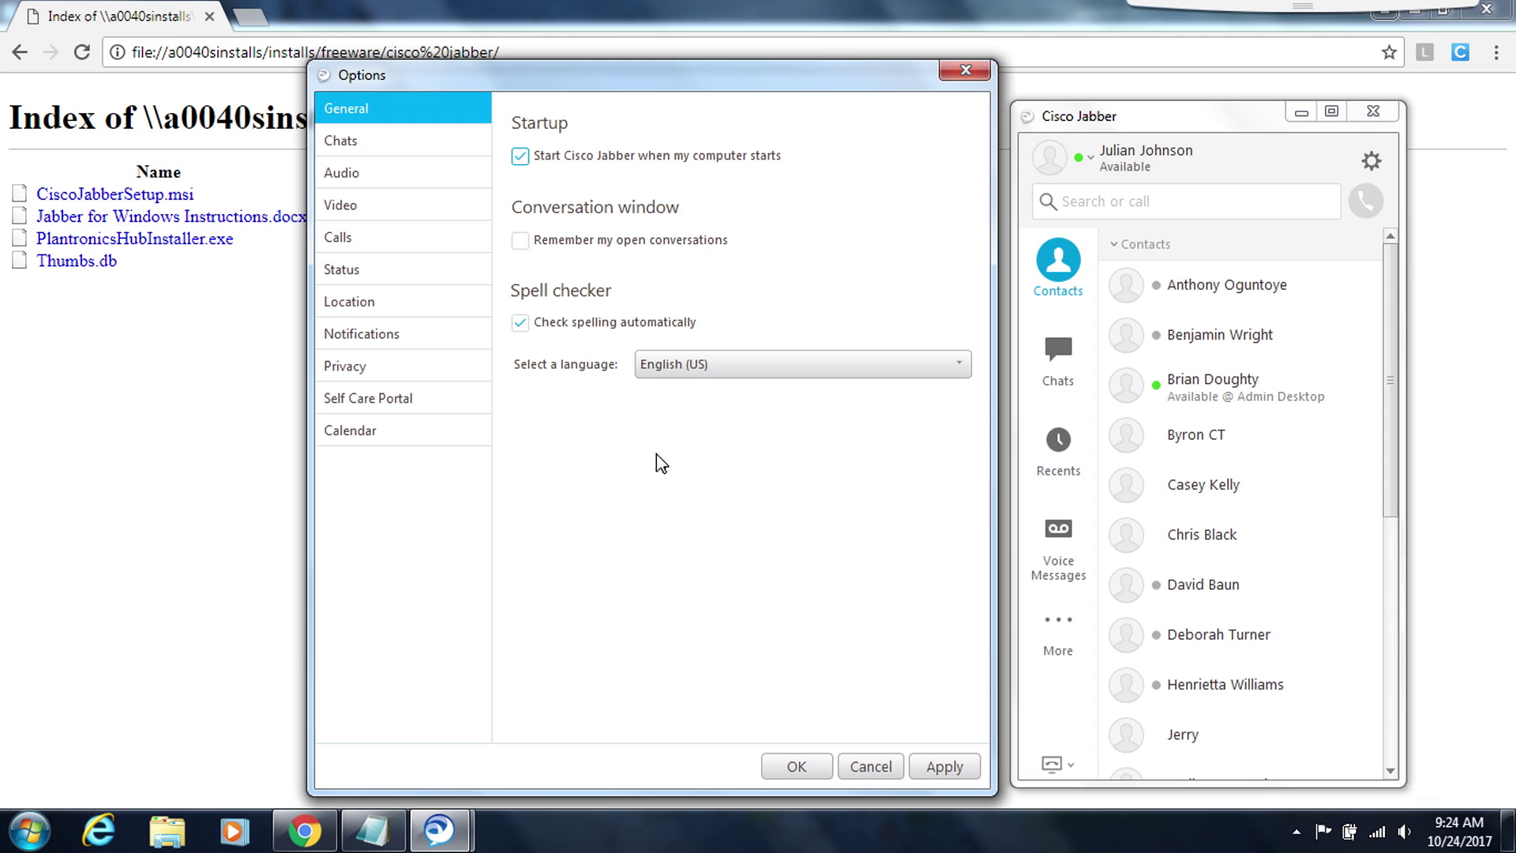
left_click(950, 764)
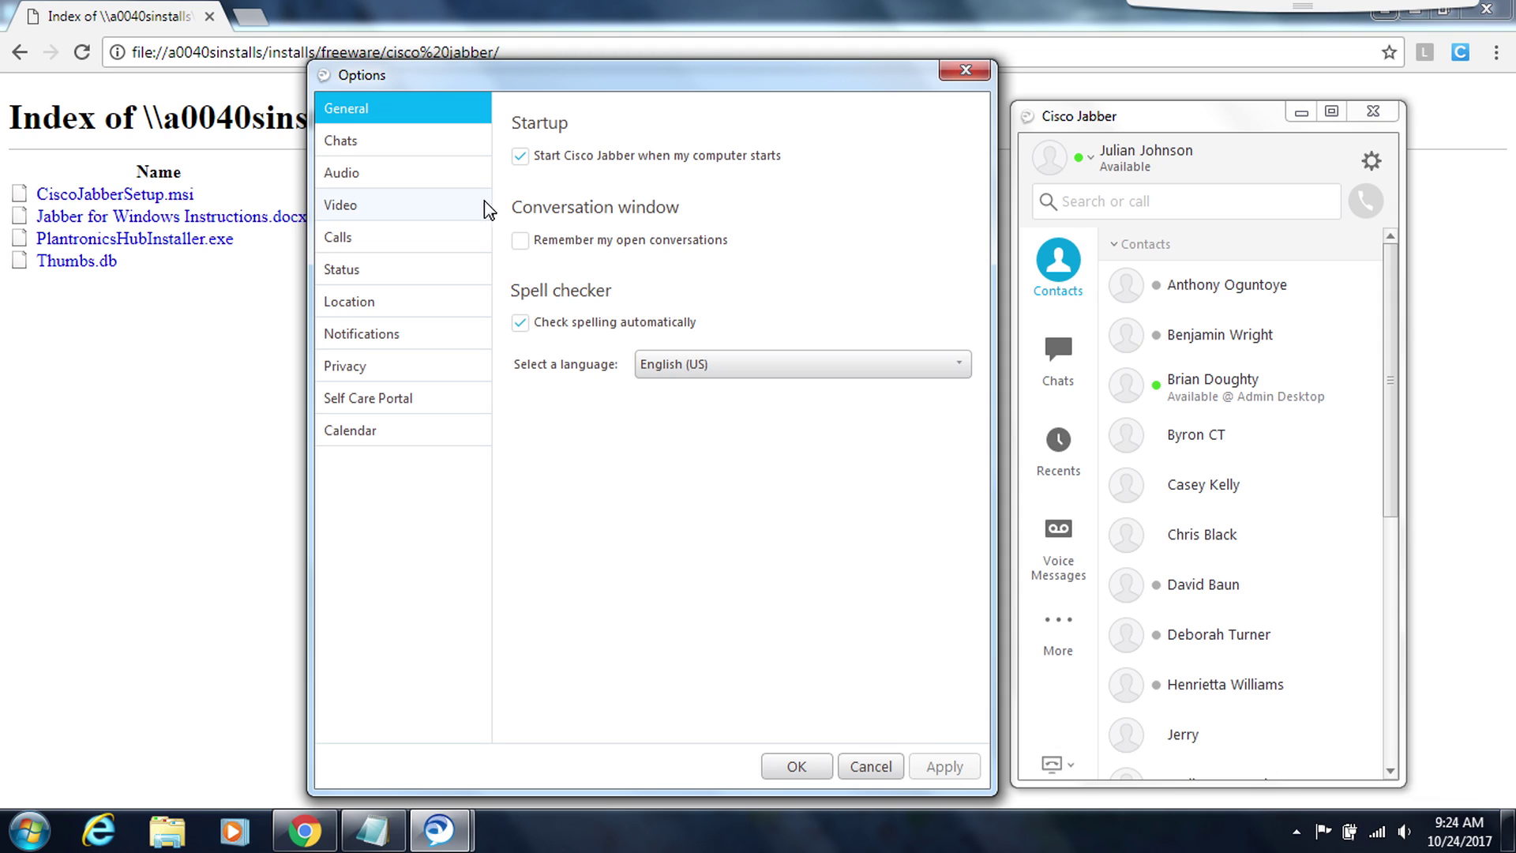
left_click(390, 179)
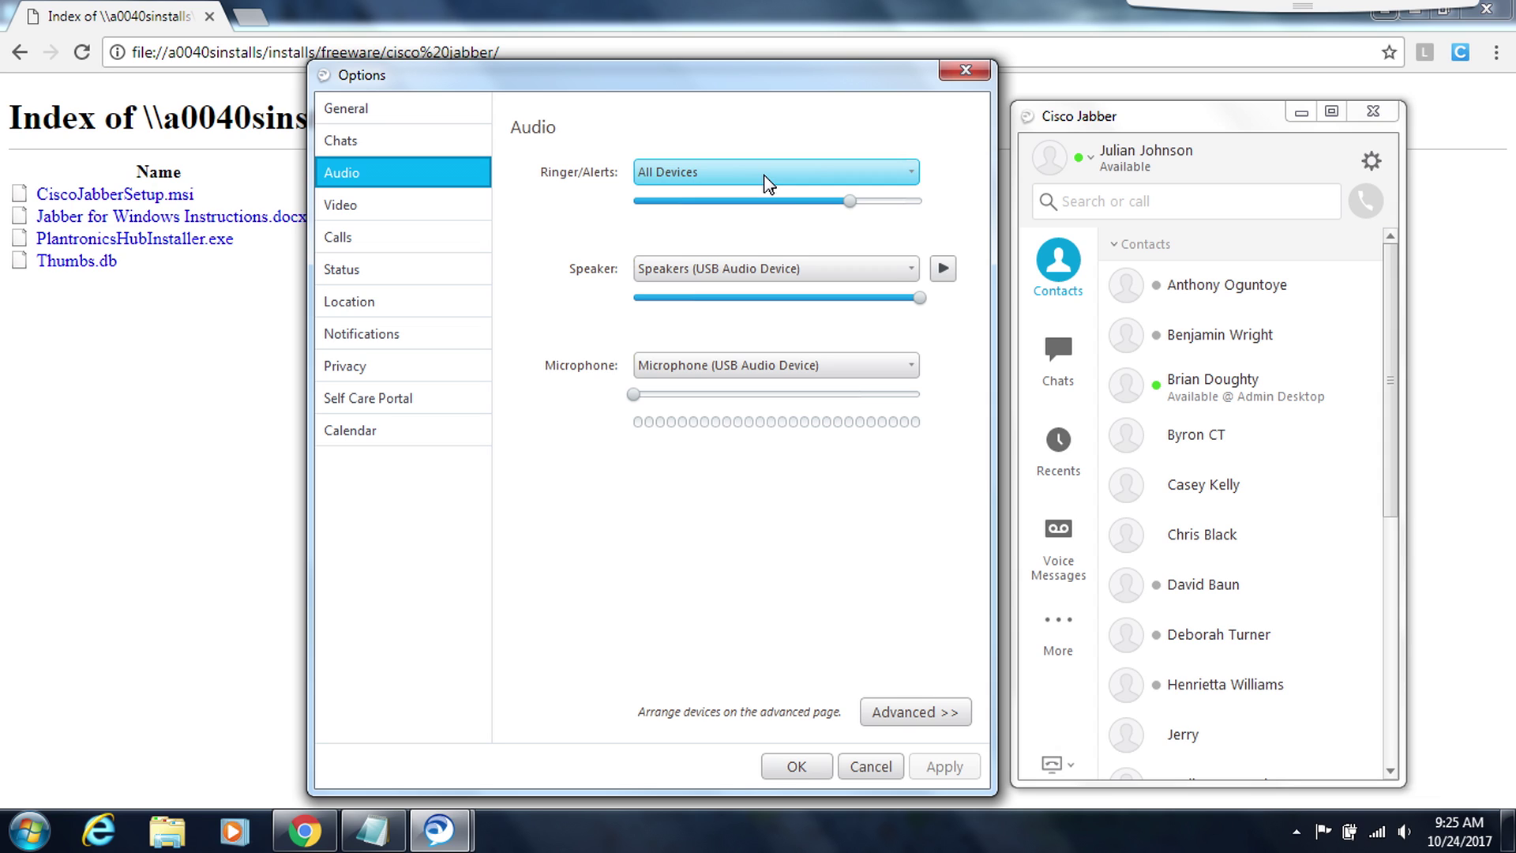
- Keep Ringer/Alerts on All Devices and both speaker and microphone on USB Audio Device
left_click(765, 175)
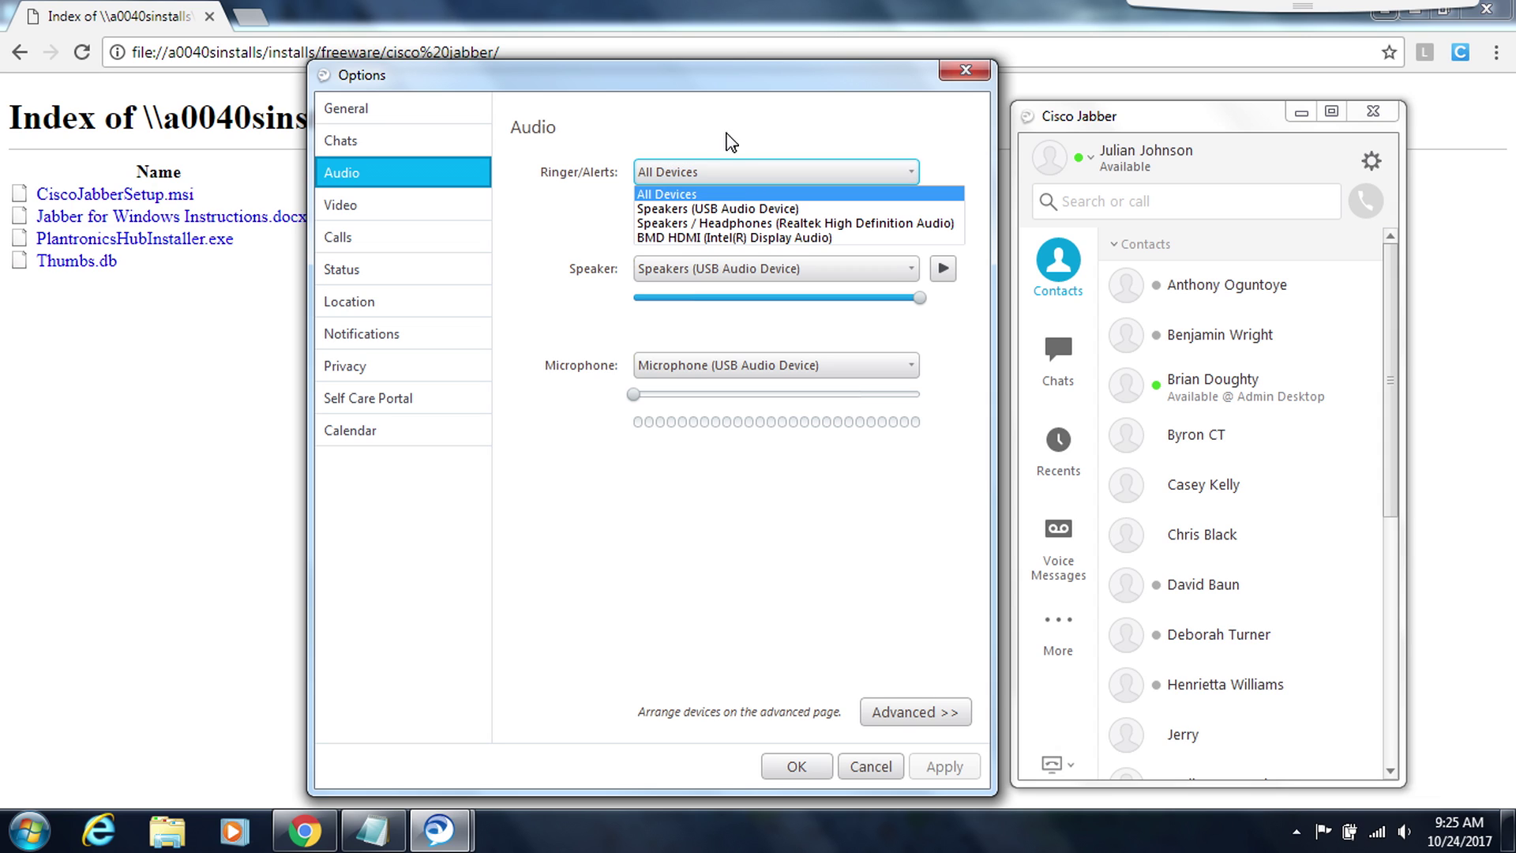
left_click(697, 114)
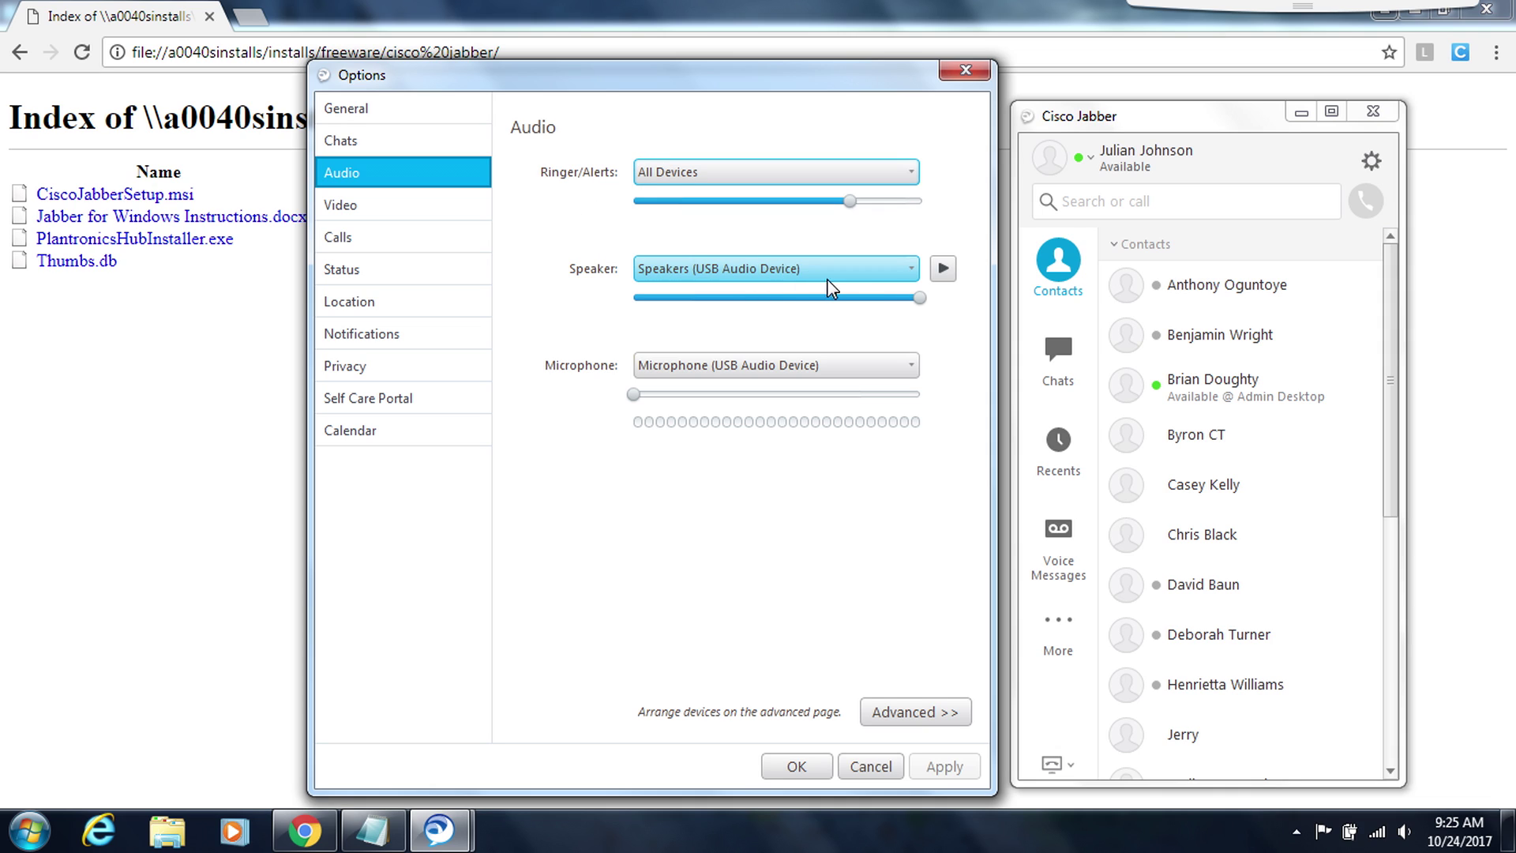
left_click(902, 272)
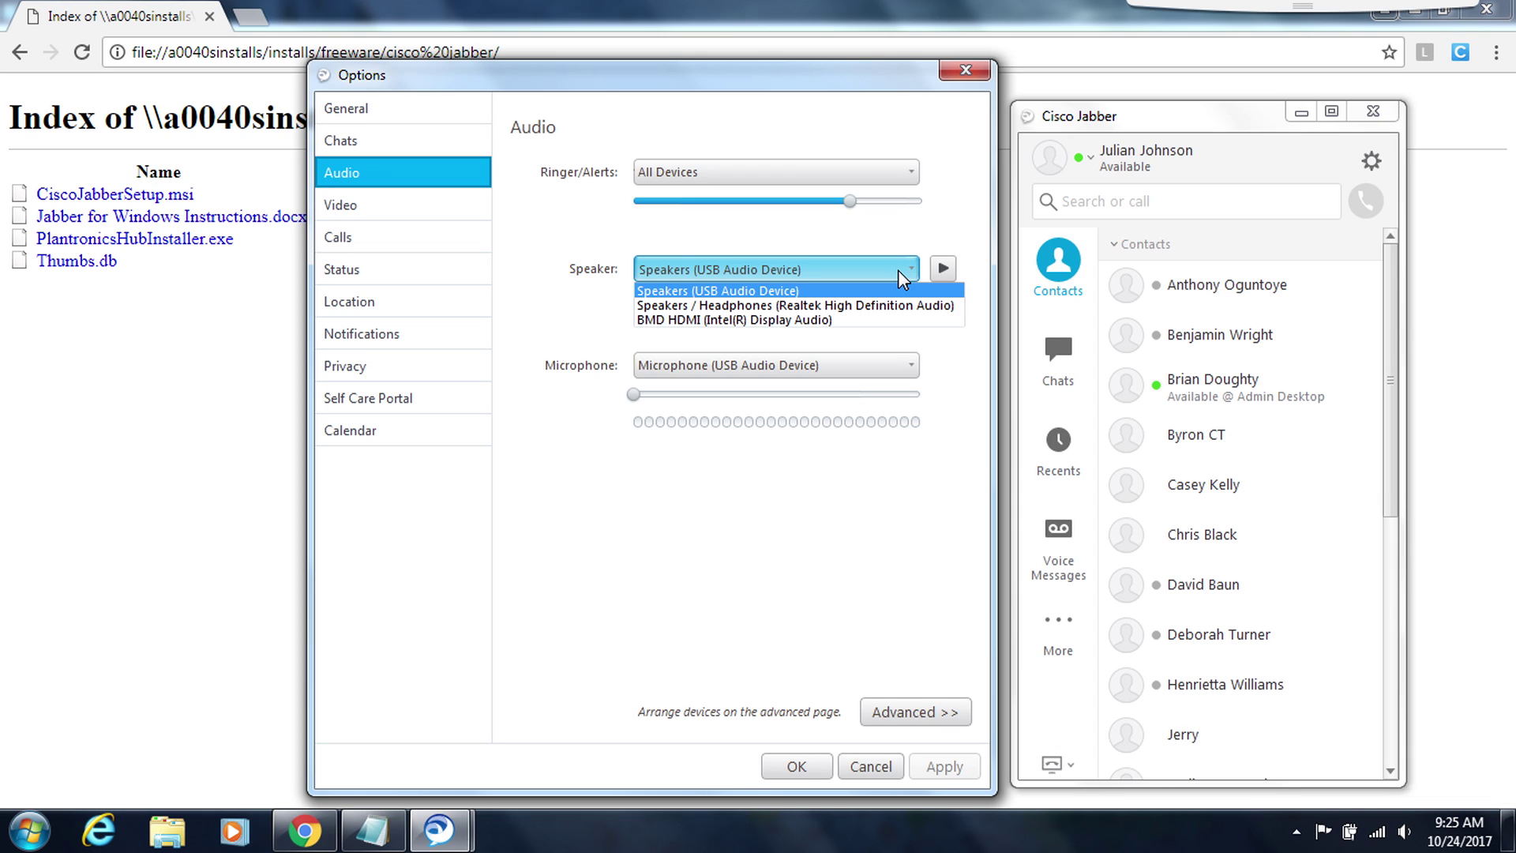
left_click(946, 367)
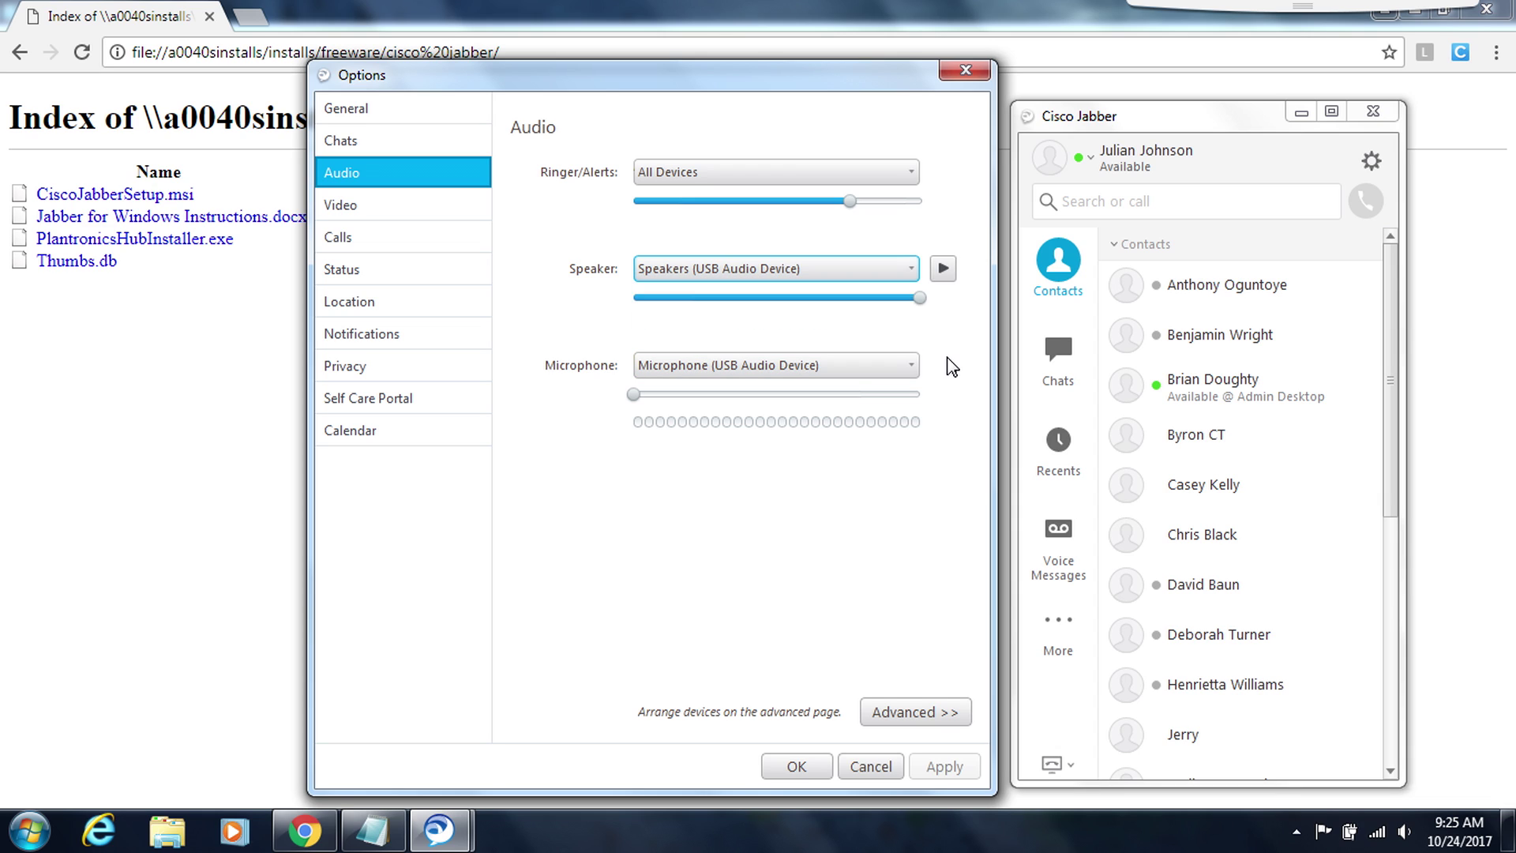
left_click(909, 369)
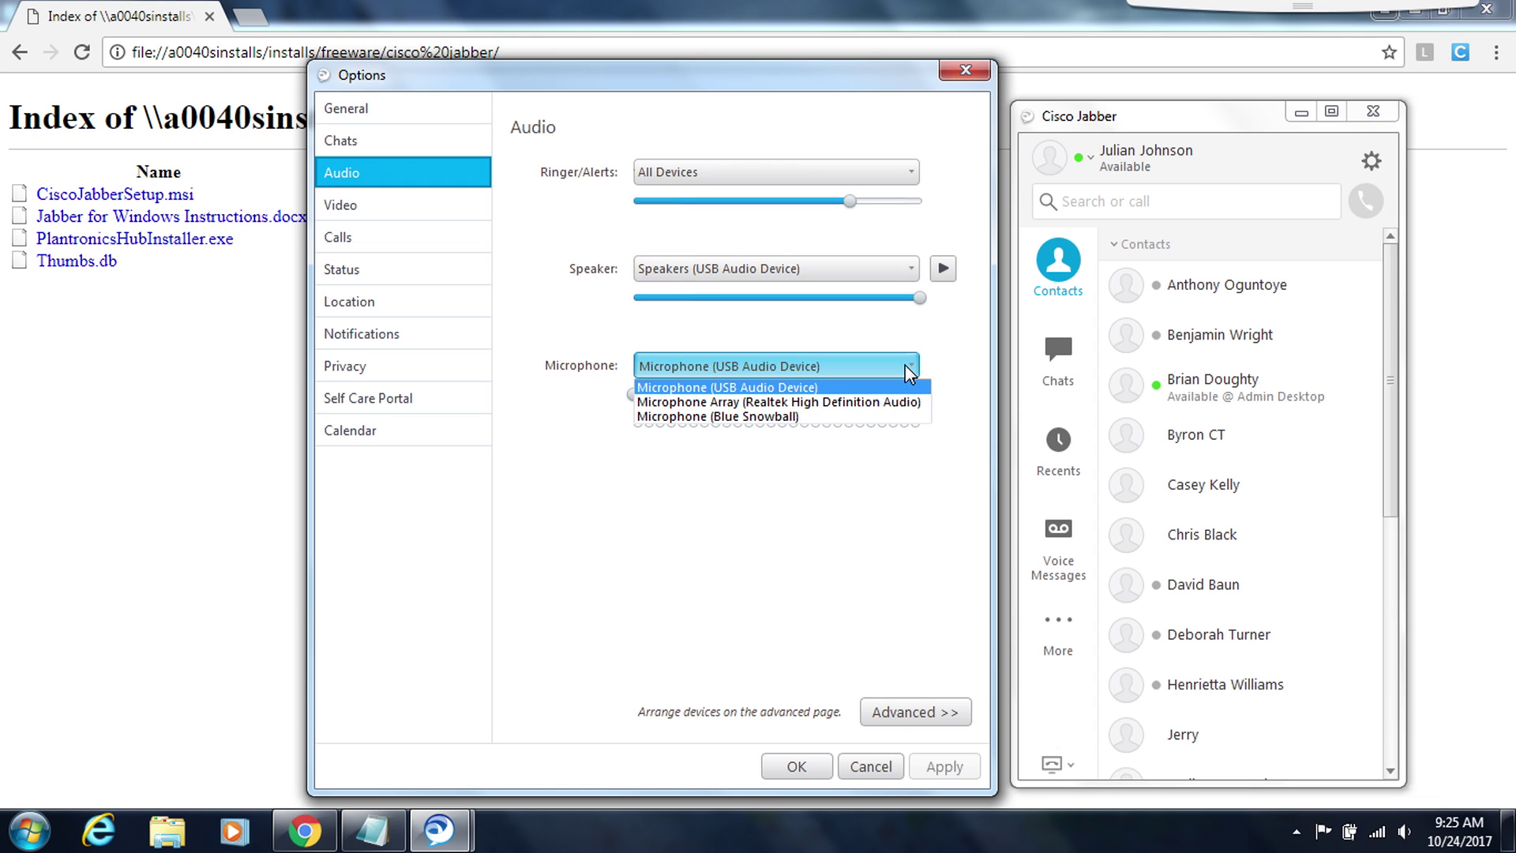
left_click(951, 361)
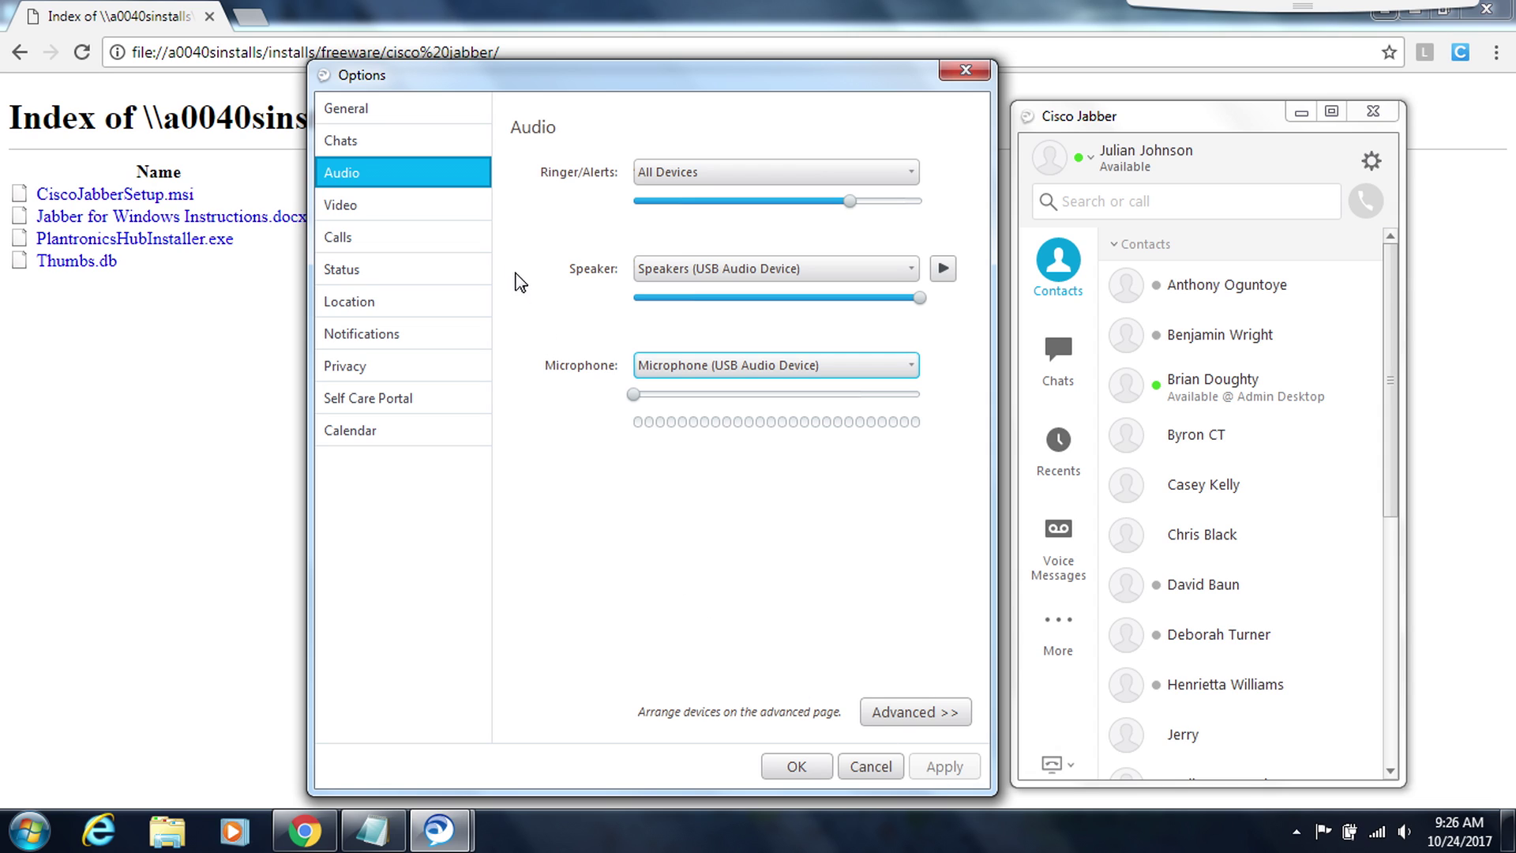
- Set Calls to 'Never start calls with video', apply, and confirm Options with OK
left_click(419, 248)
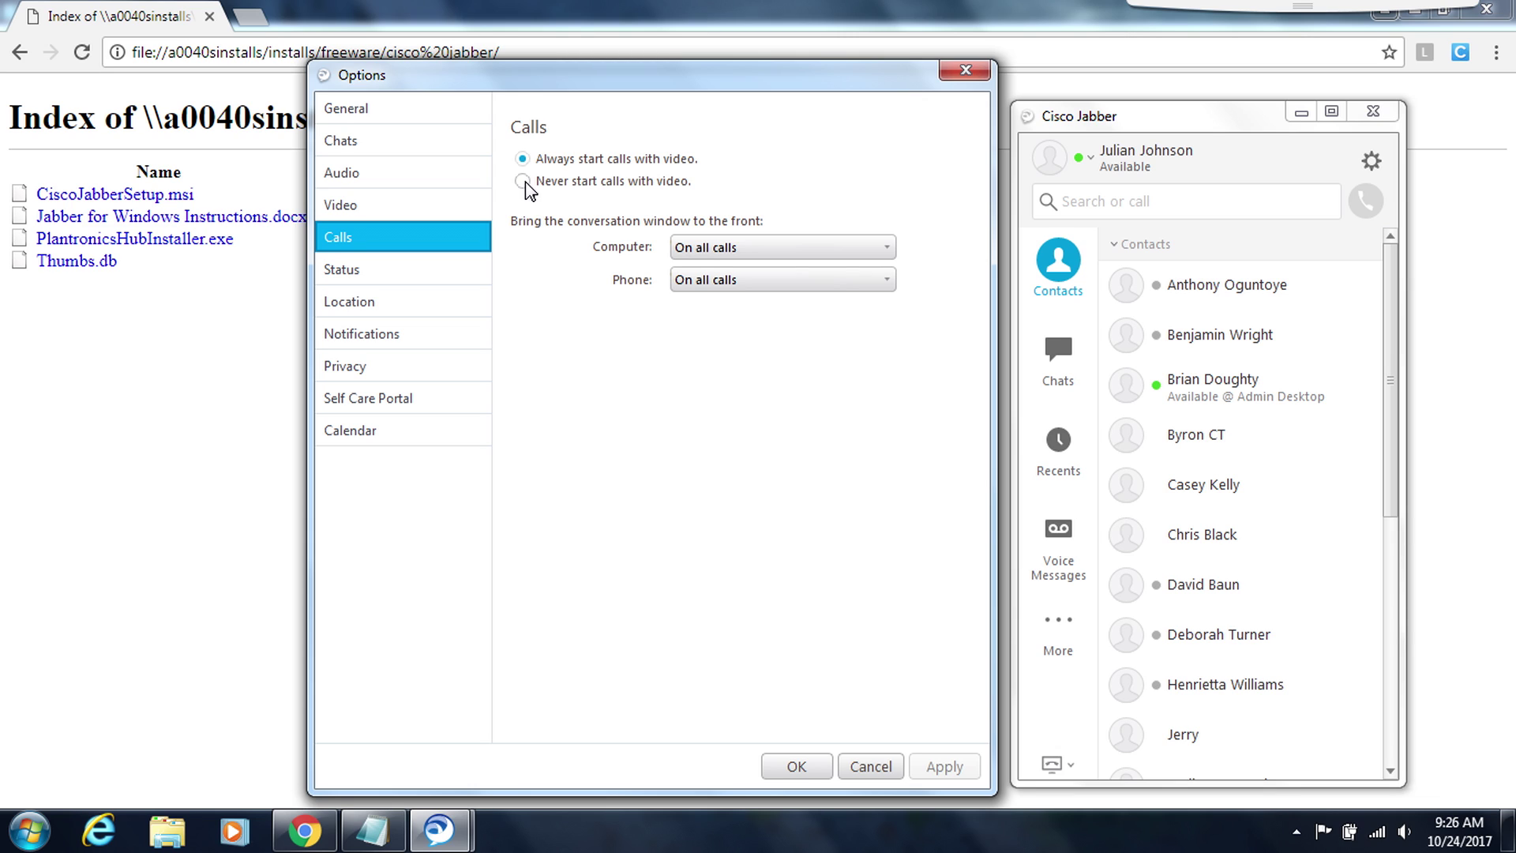
left_click(524, 182)
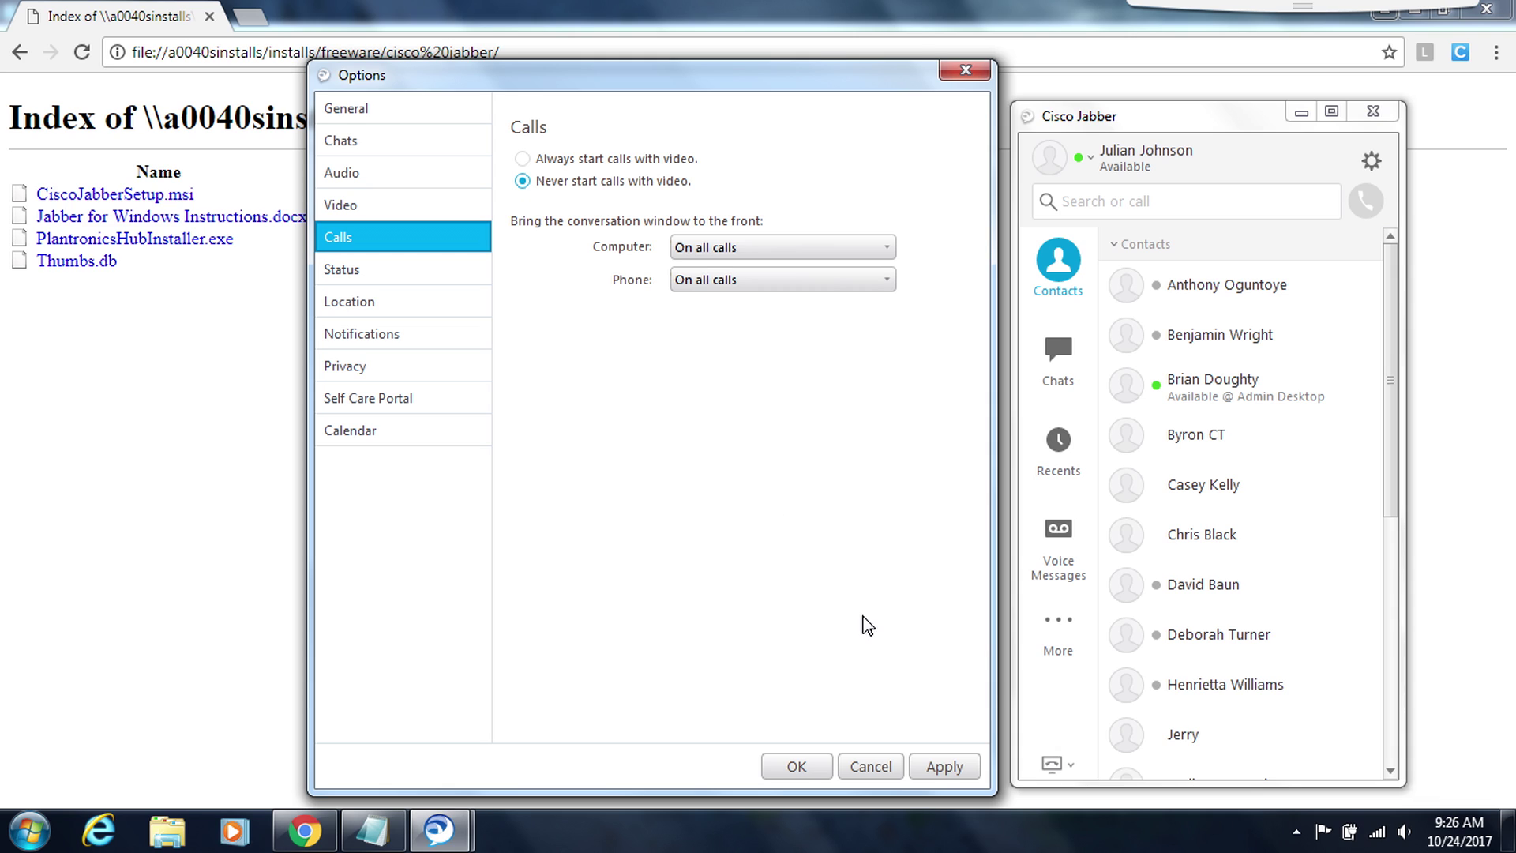
left_click(950, 768)
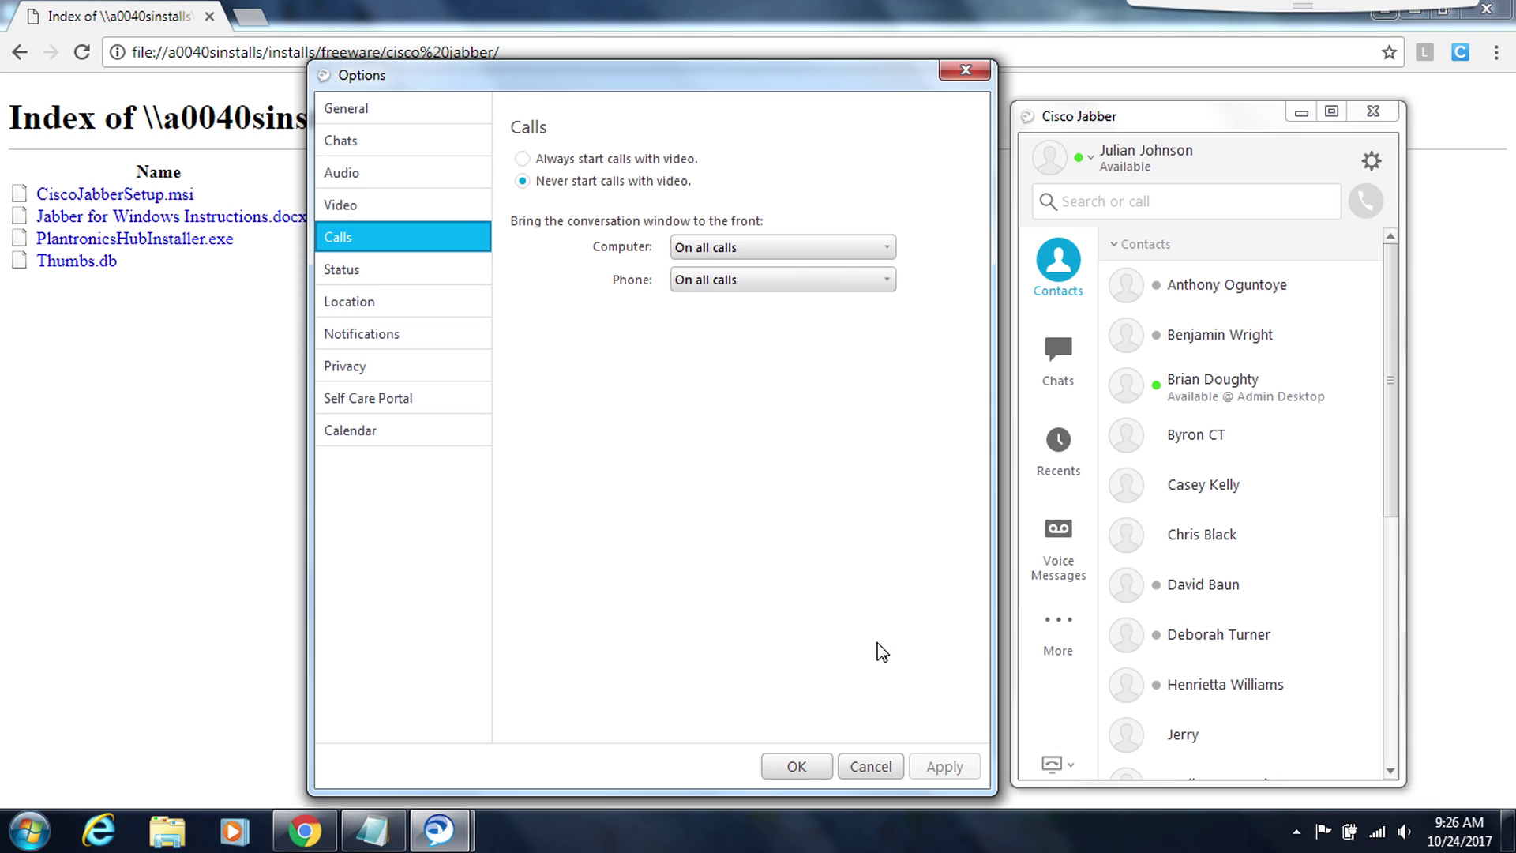
left_click(796, 767)
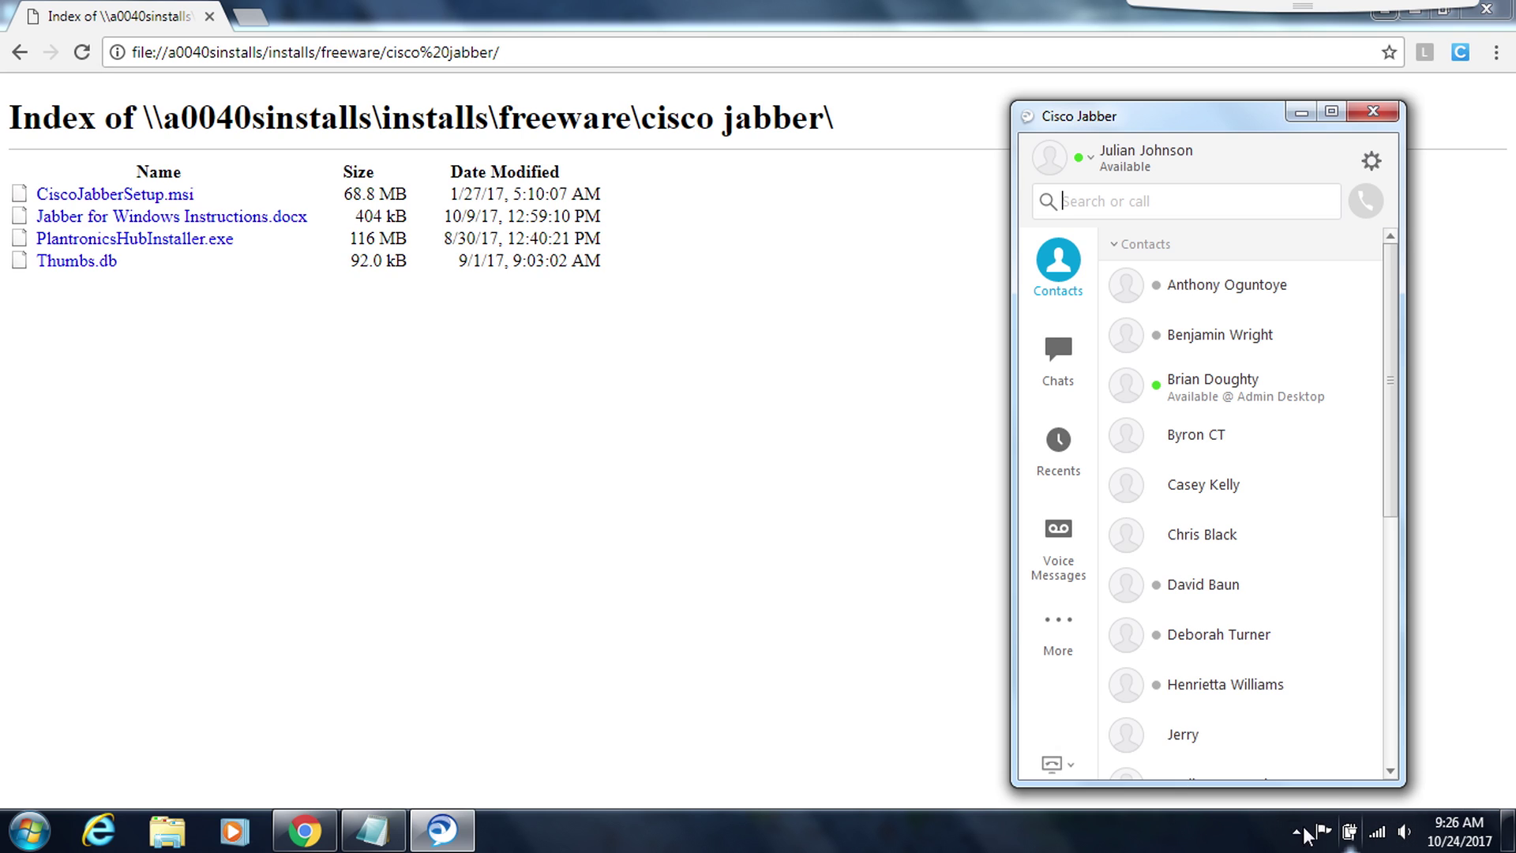
- Open the Windows playback devices list from the tray volume icon
right_click(1406, 826)
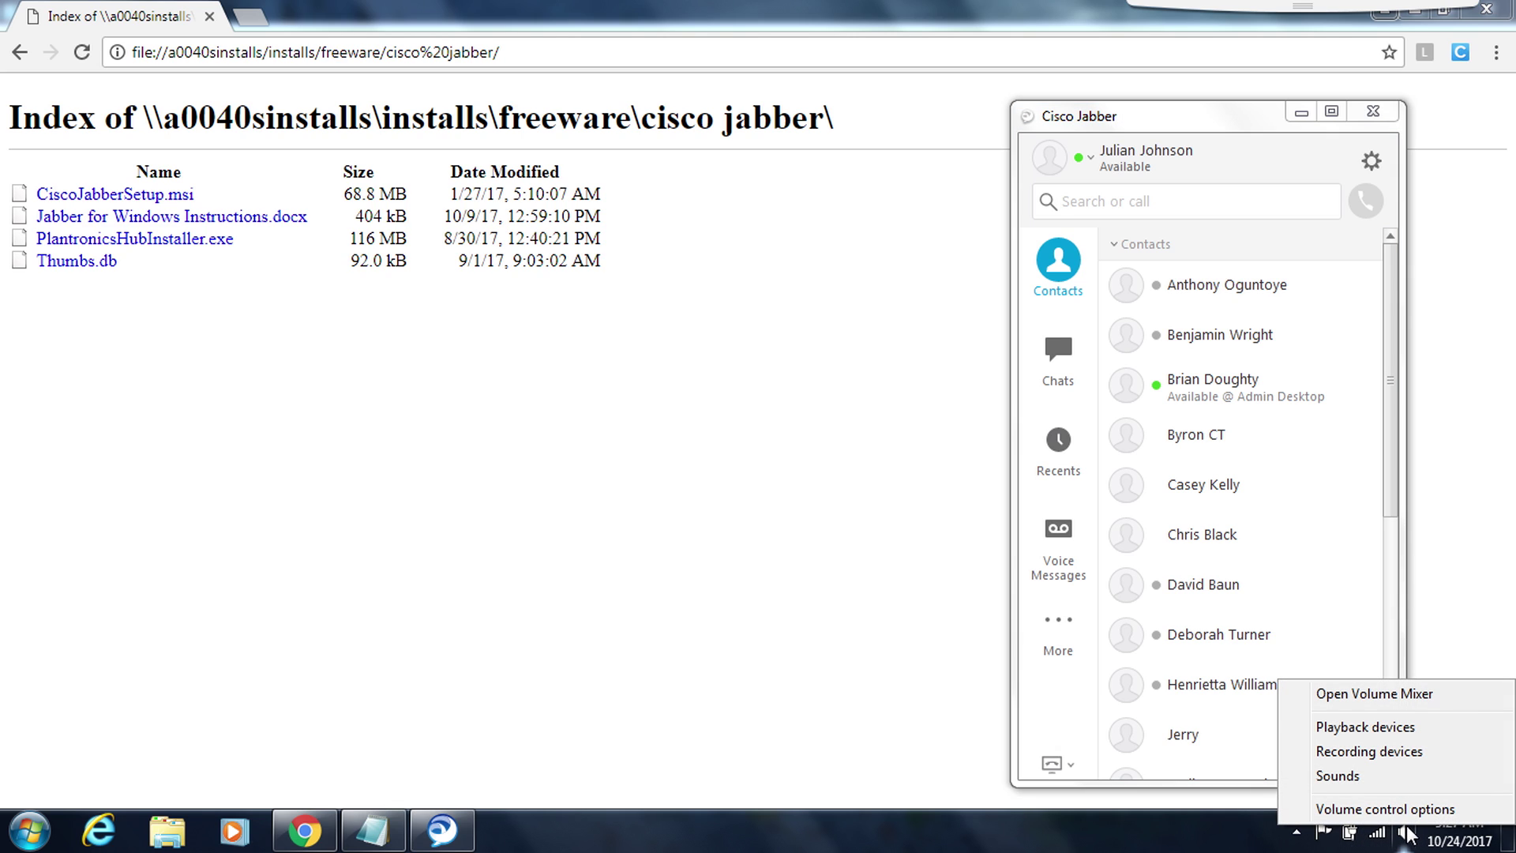
left_click(1366, 726)
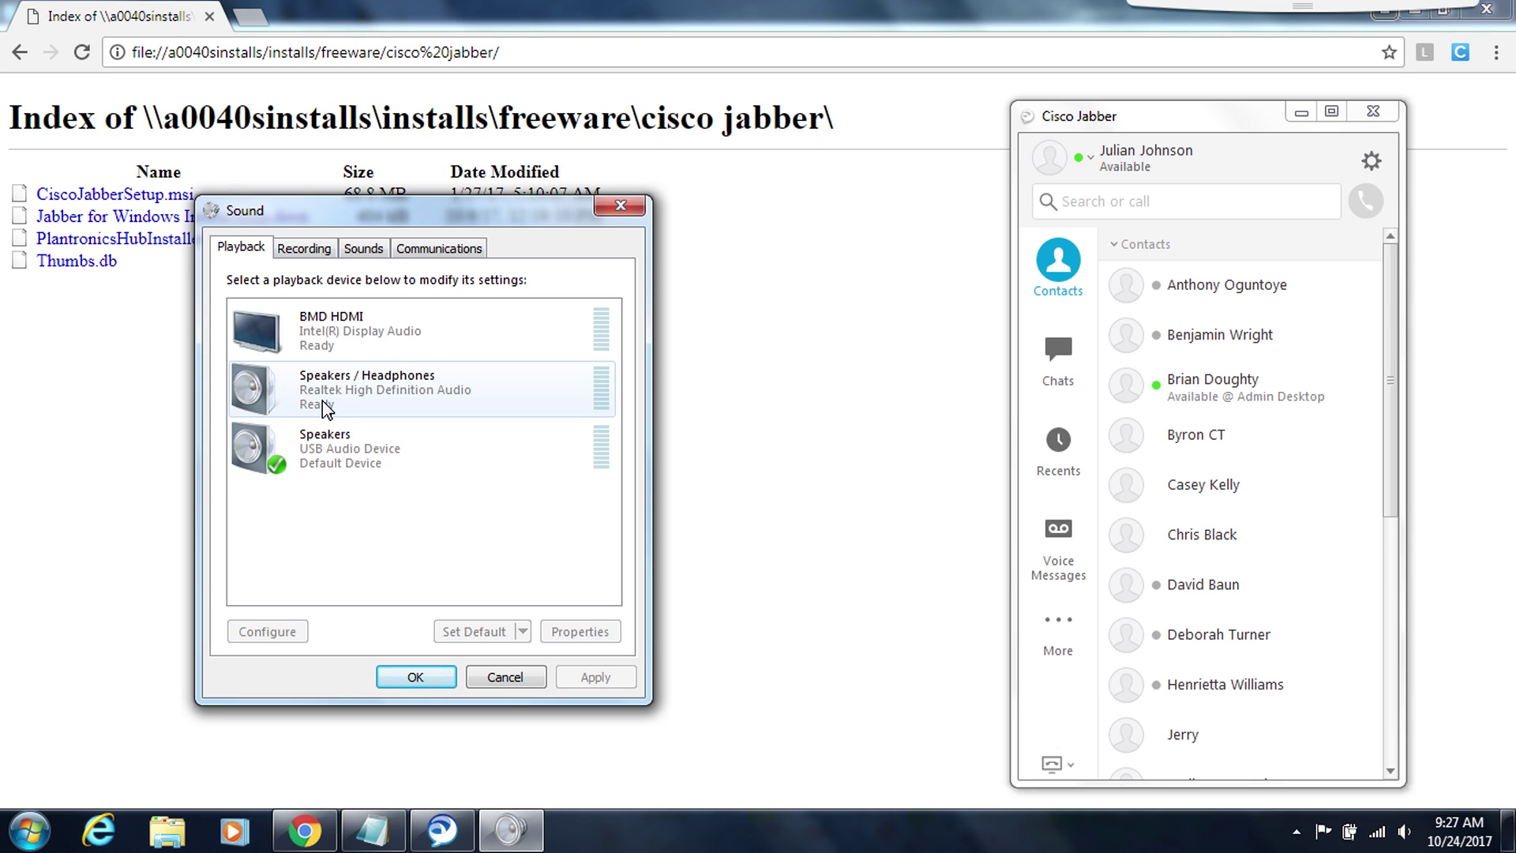
- Make Realtek Speakers / Headphones the Default Communication Device and confirm with OK
left_click(338, 468)
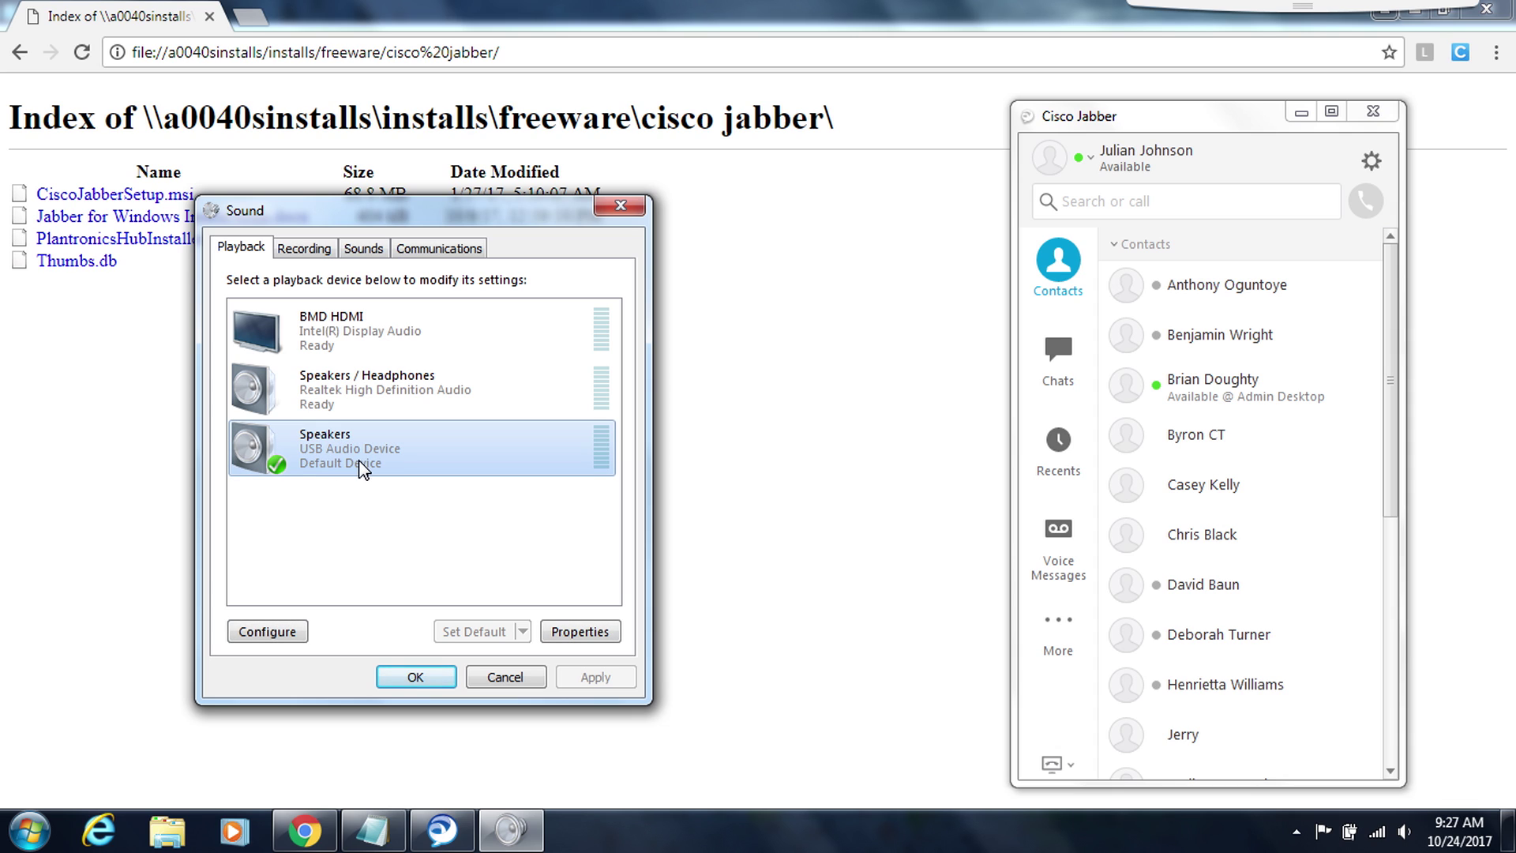
right_click(360, 467)
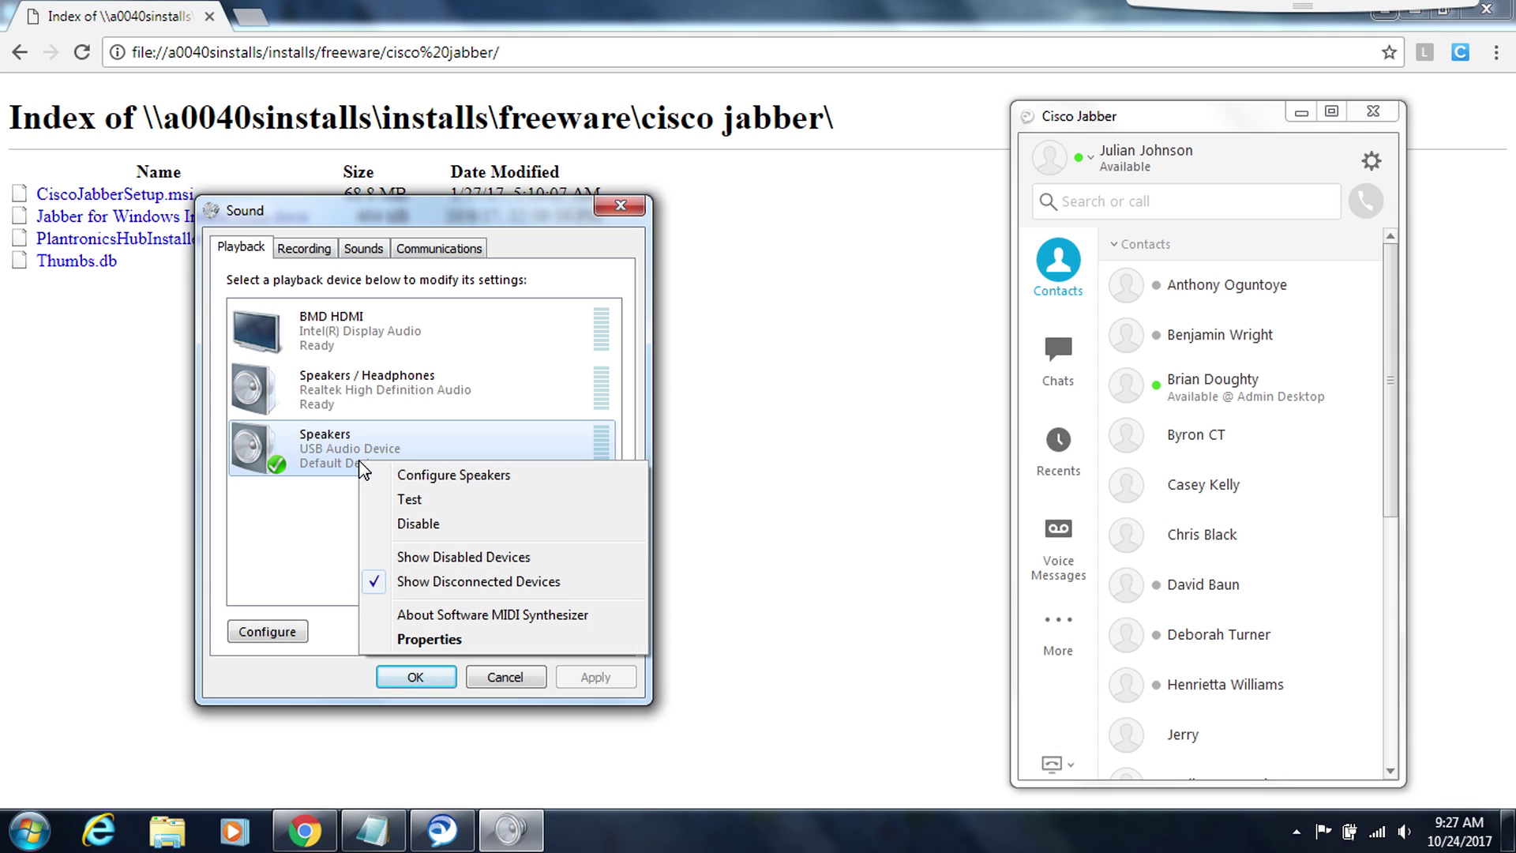
left_click(337, 466)
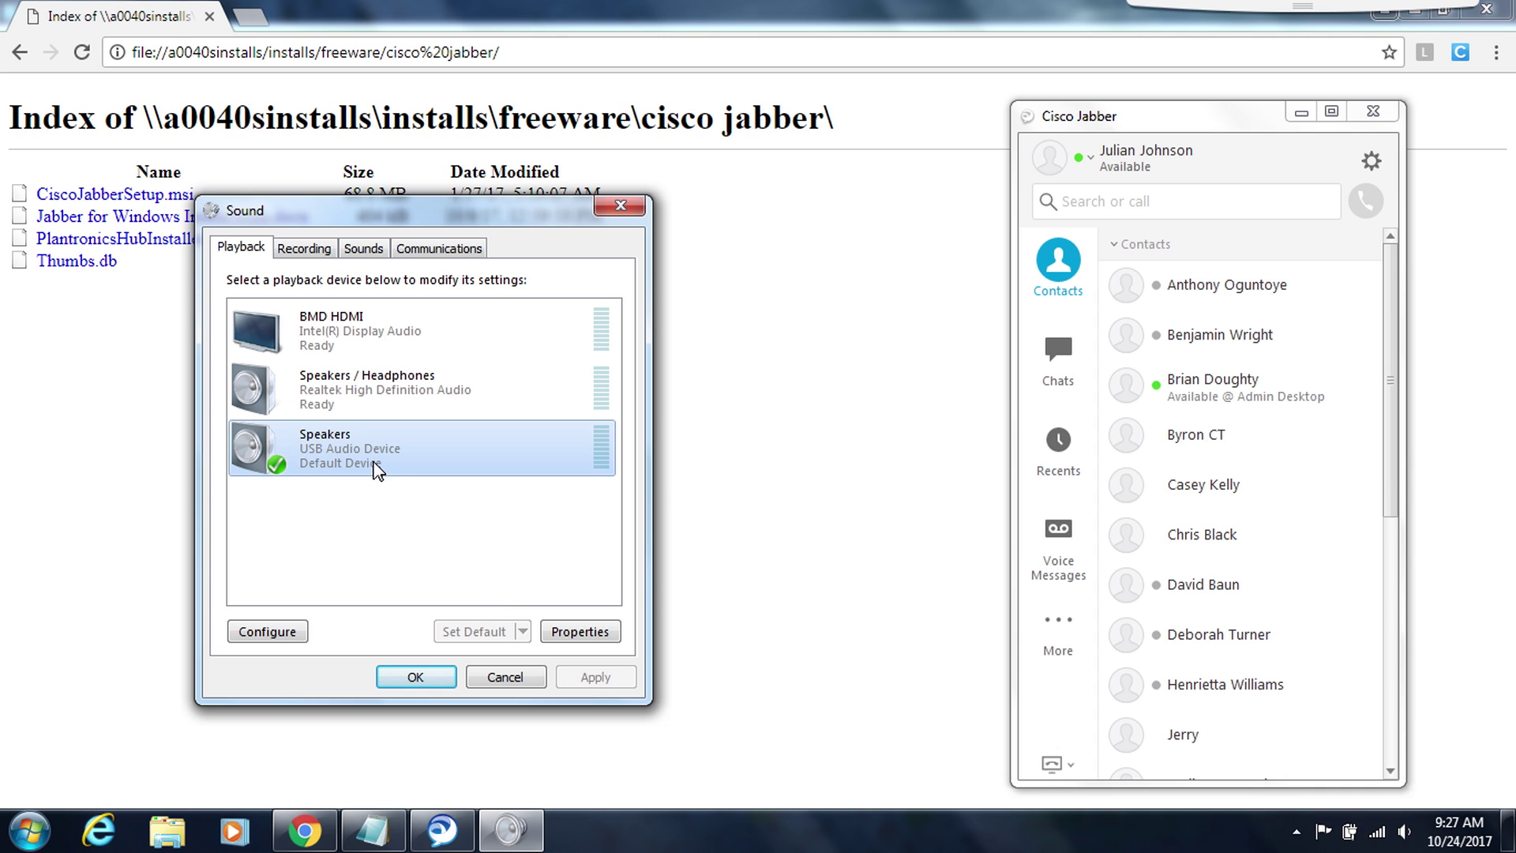
left_click(326, 401)
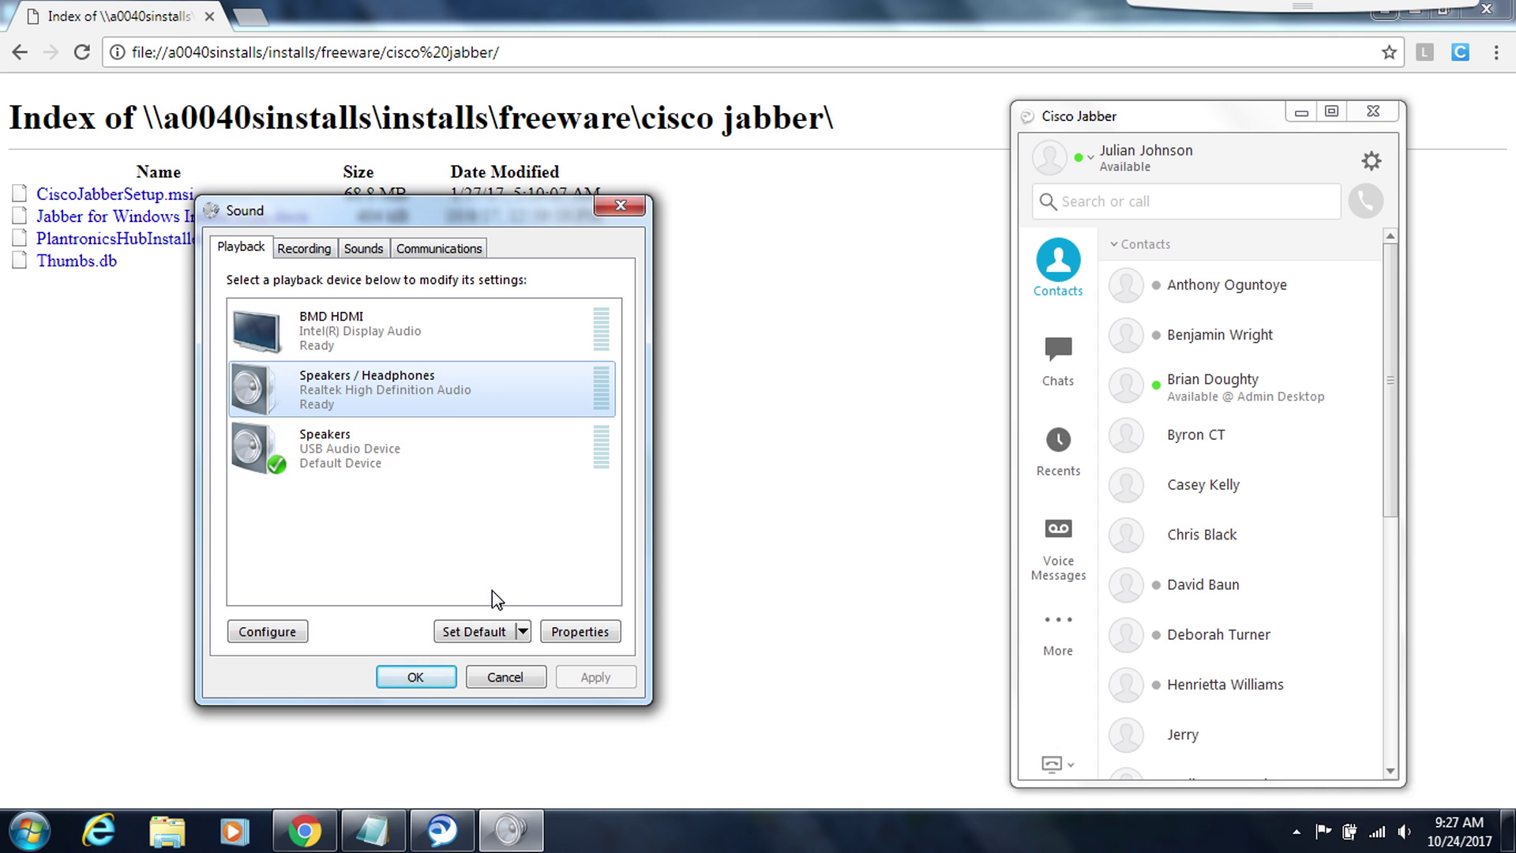
left_click(523, 631)
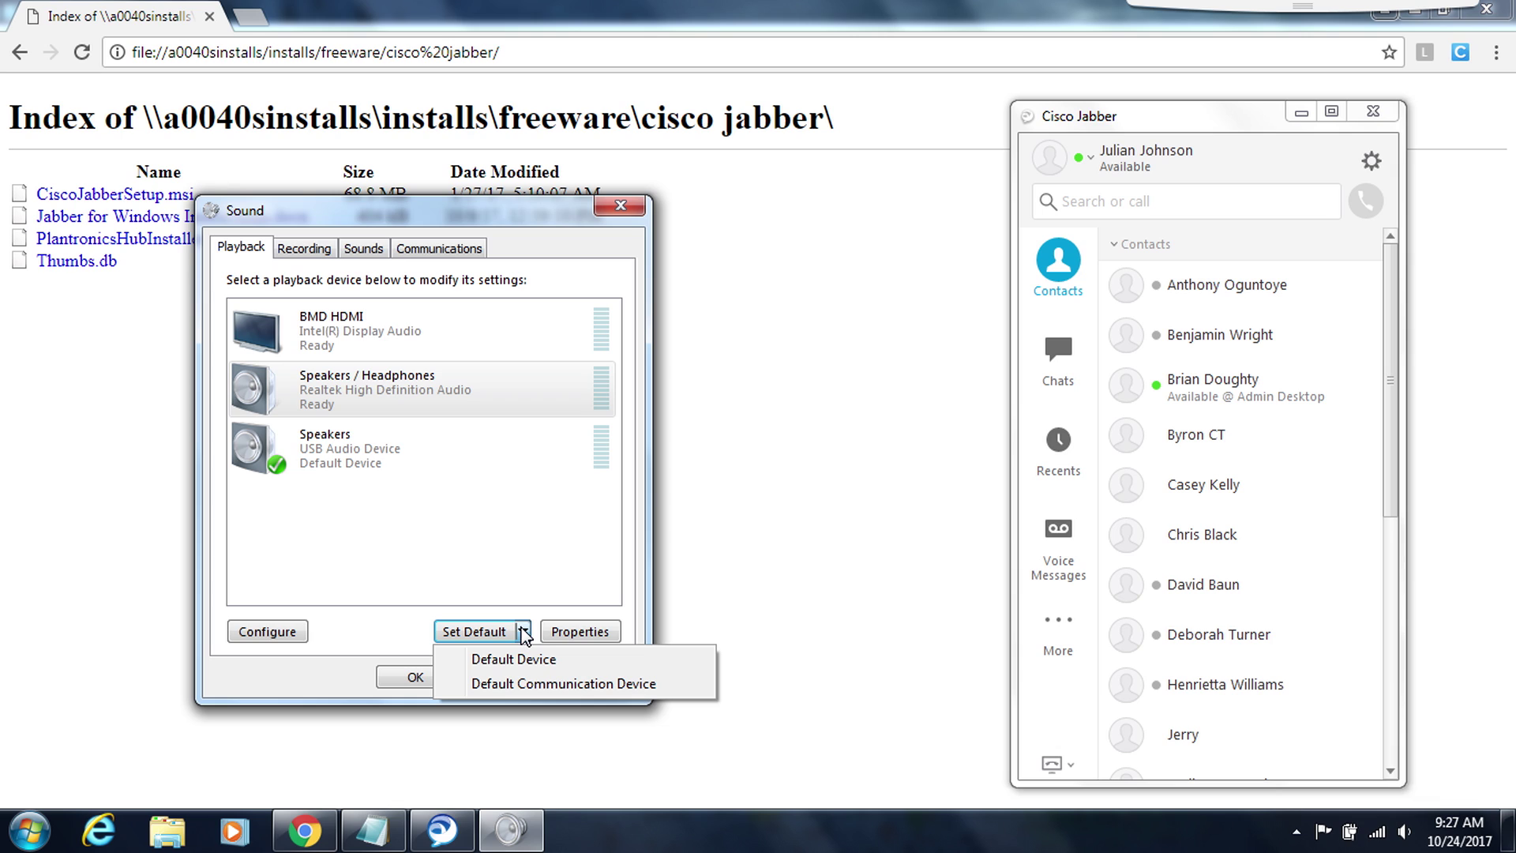
left_click(527, 684)
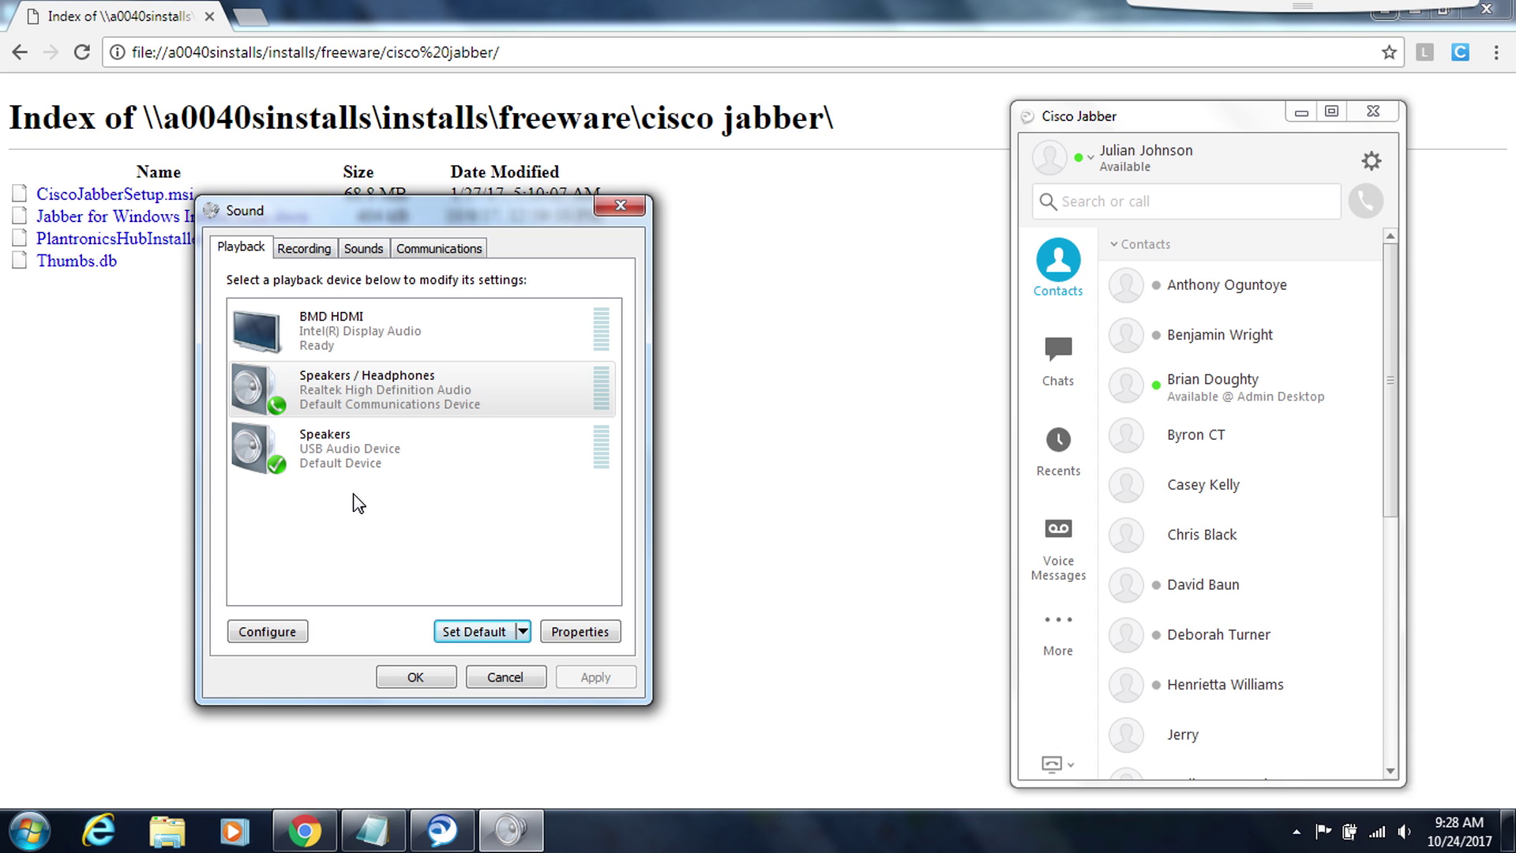
left_click(407, 678)
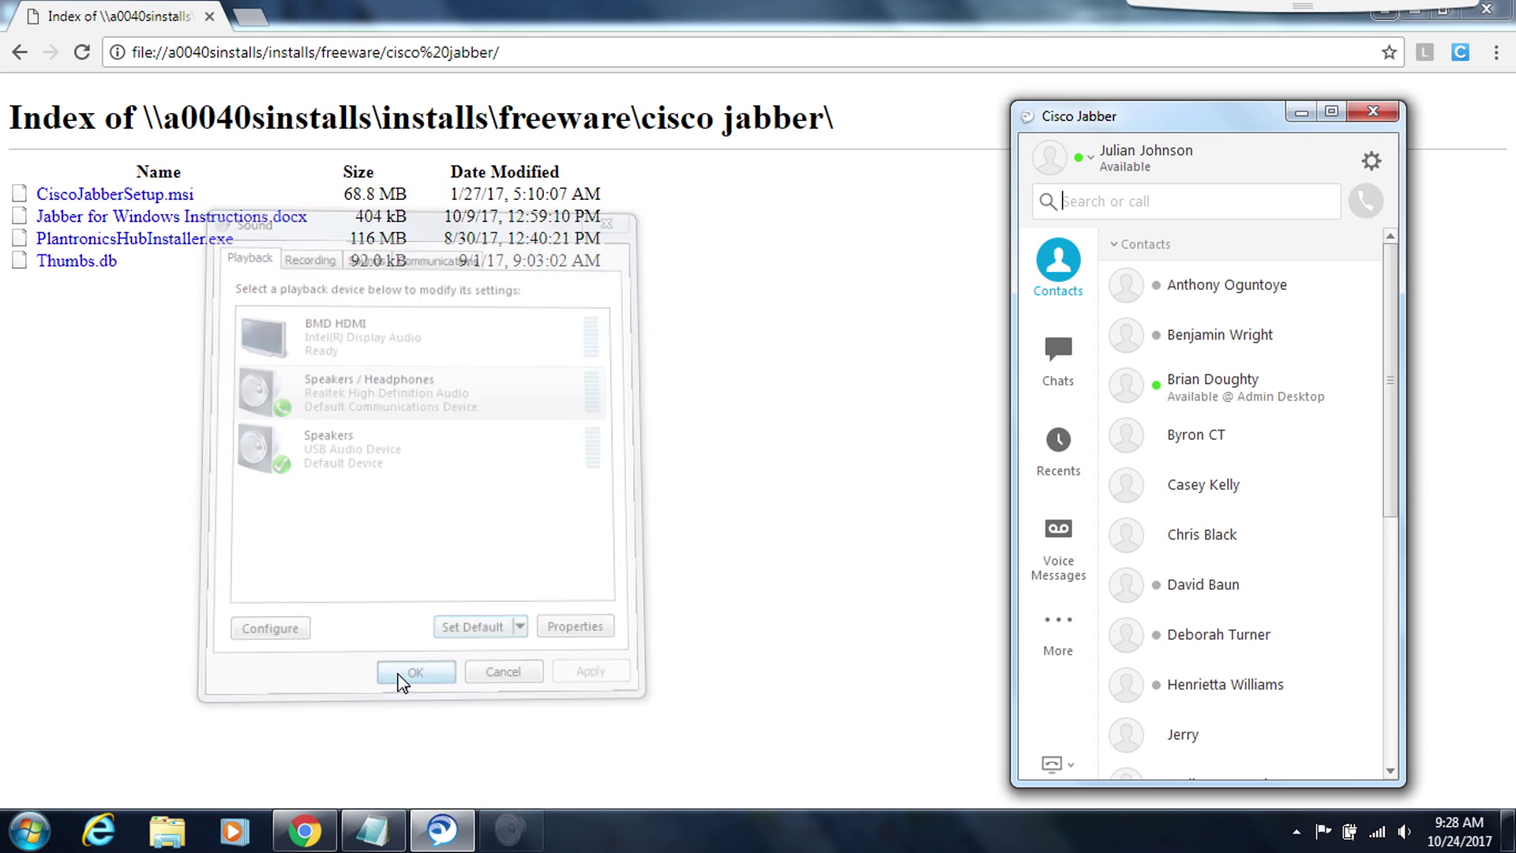